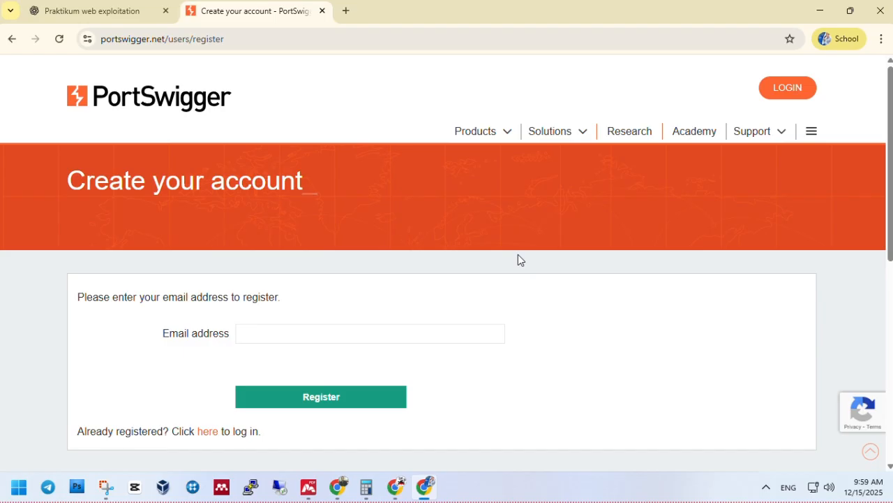
Enter your e-mail address in the Create your account form and submit the registration
{"action": "scroll", "coordinate": [518, 256], "scroll_direction": "down", "scroll_amount": 2}
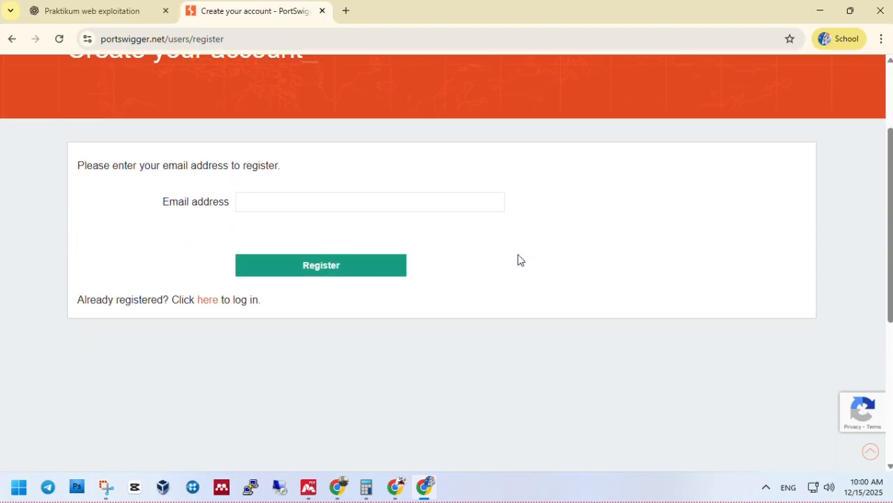
{"action": "scroll", "coordinate": [519, 256], "scroll_direction": "down", "scroll_amount": 3}
{"action": "scroll", "coordinate": [519, 256], "scroll_direction": "up", "scroll_amount": 3}
{"action": "scroll", "coordinate": [518, 255], "scroll_direction": "up", "scroll_amount": 1}
{"action": "left_click", "coordinate": [403, 267]}
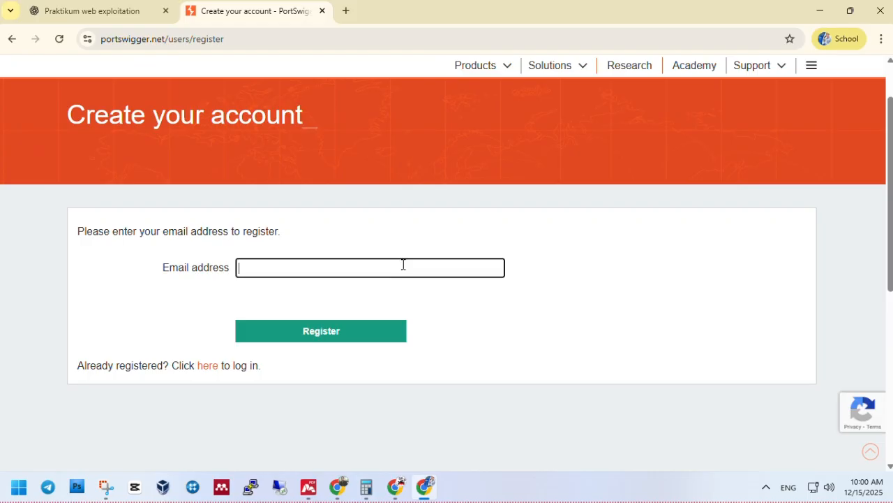
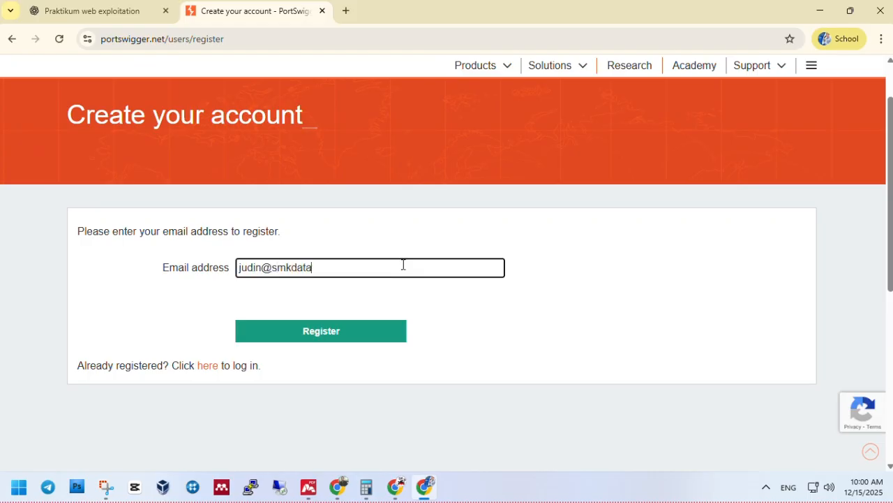
{"action": "left_click", "coordinate": [342, 336]}
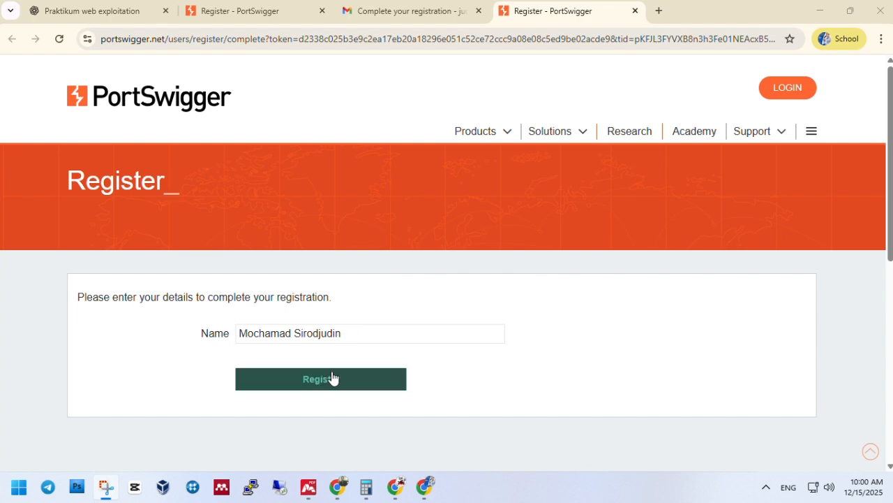
Complete registration with the filled-in name, then log in to reach the My Account page
{"action": "left_click", "coordinate": [331, 376]}
{"action": "scroll", "coordinate": [377, 326], "scroll_direction": "down", "scroll_amount": 6}
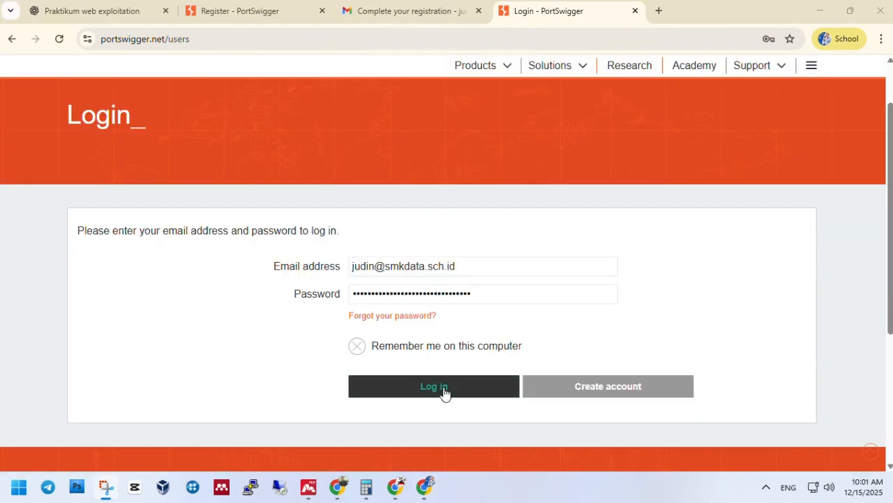
{"action": "left_click", "coordinate": [443, 393]}
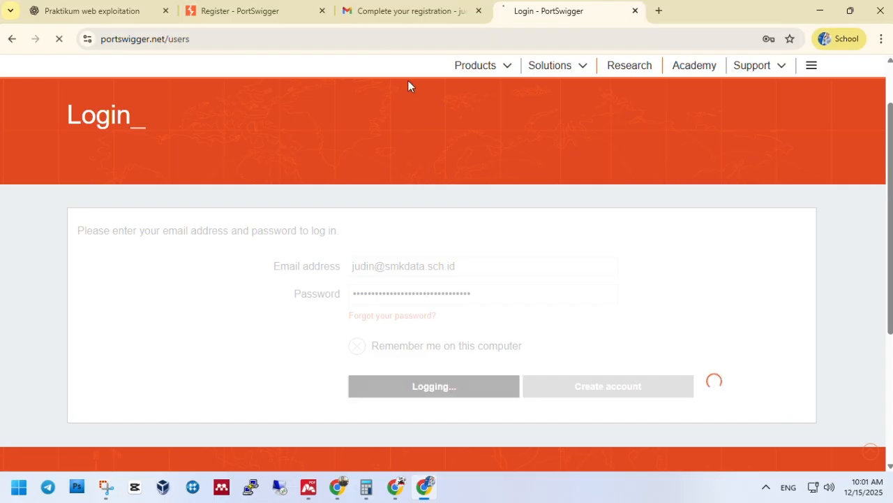
{"action": "scroll", "coordinate": [409, 236], "scroll_direction": "down", "scroll_amount": 3}
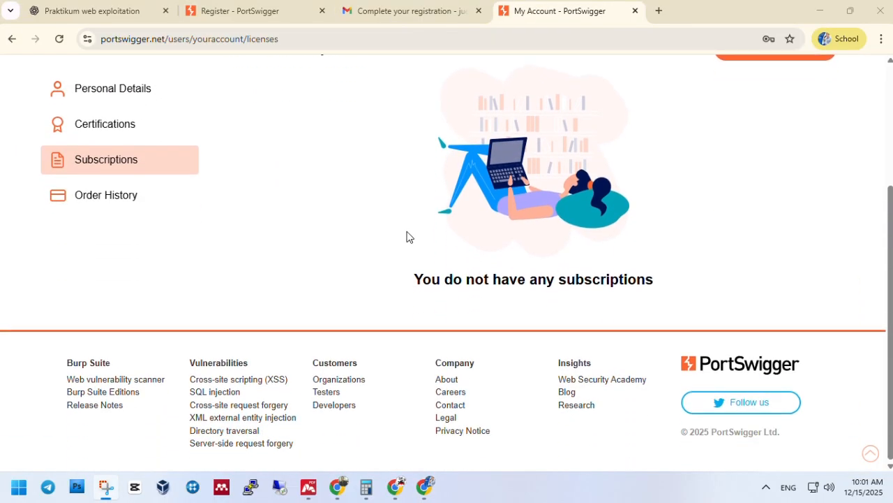
{"action": "scroll", "coordinate": [405, 234], "scroll_direction": "up", "scroll_amount": 3}
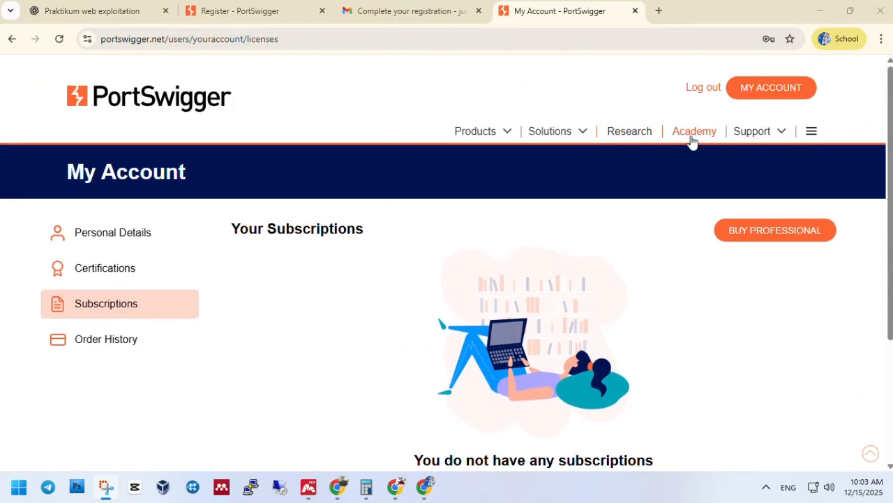
Open the Web Security Academy home page and browse its Learning materials and labs
{"action": "left_click", "coordinate": [691, 140]}
{"action": "scroll", "coordinate": [514, 265], "scroll_direction": "down", "scroll_amount": 2}
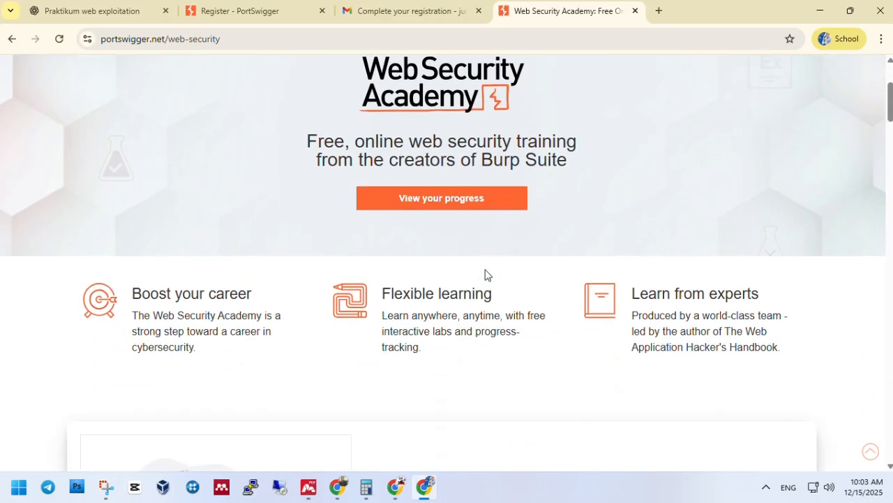
{"action": "scroll", "coordinate": [487, 274], "scroll_direction": "down", "scroll_amount": 1}
{"action": "scroll", "coordinate": [206, 323], "scroll_direction": "down", "scroll_amount": 3}
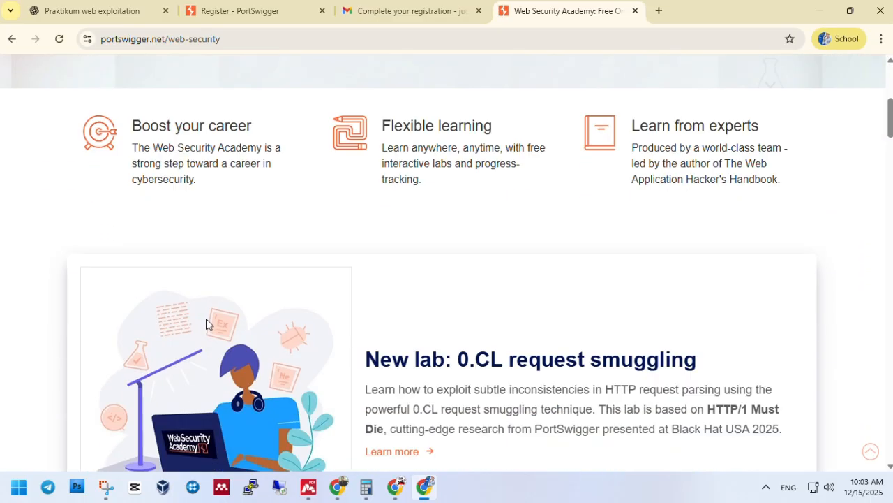
{"action": "scroll", "coordinate": [205, 323], "scroll_direction": "down", "scroll_amount": 2}
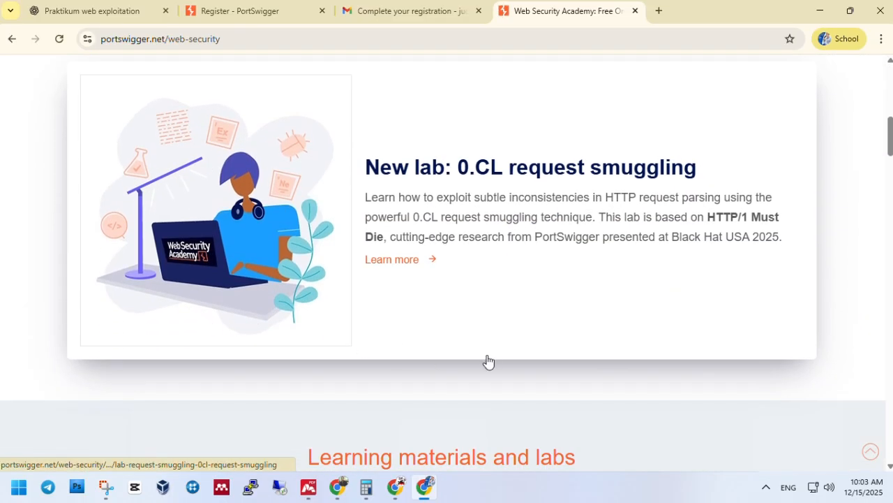
{"action": "scroll", "coordinate": [487, 361], "scroll_direction": "down", "scroll_amount": 4}
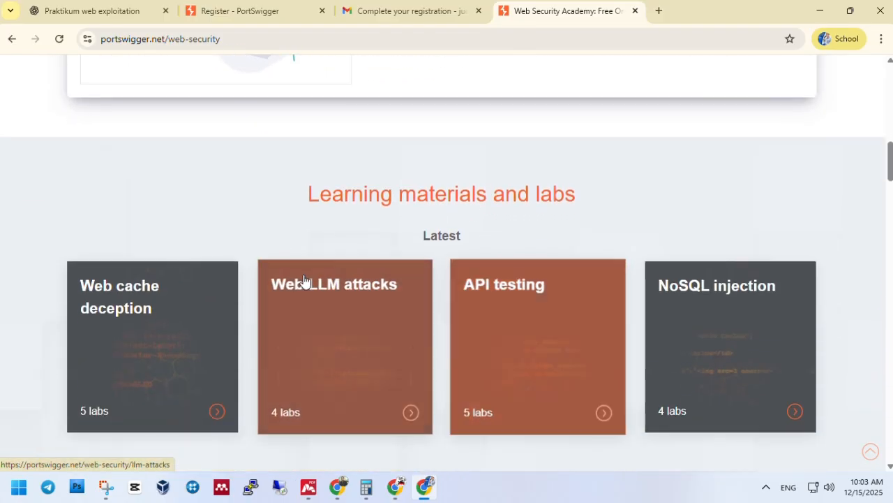
{"action": "scroll", "coordinate": [241, 208], "scroll_direction": "down", "scroll_amount": 3}
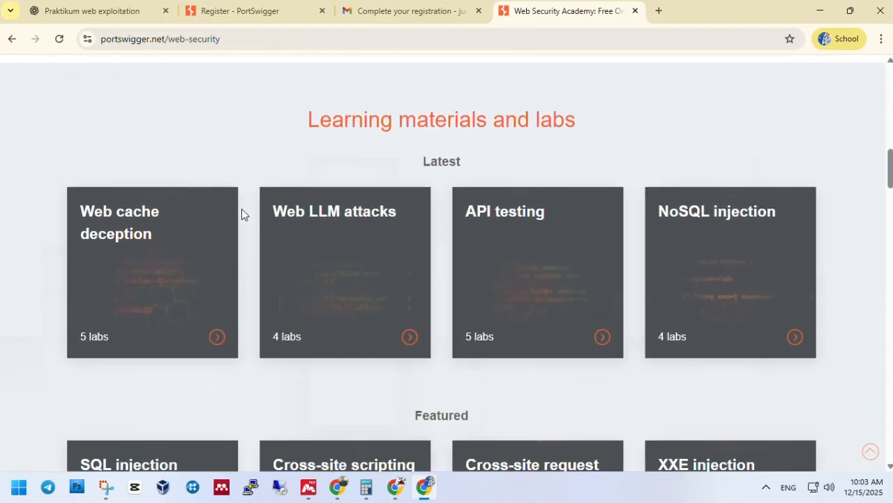
{"action": "scroll", "coordinate": [249, 247], "scroll_direction": "down", "scroll_amount": 3}
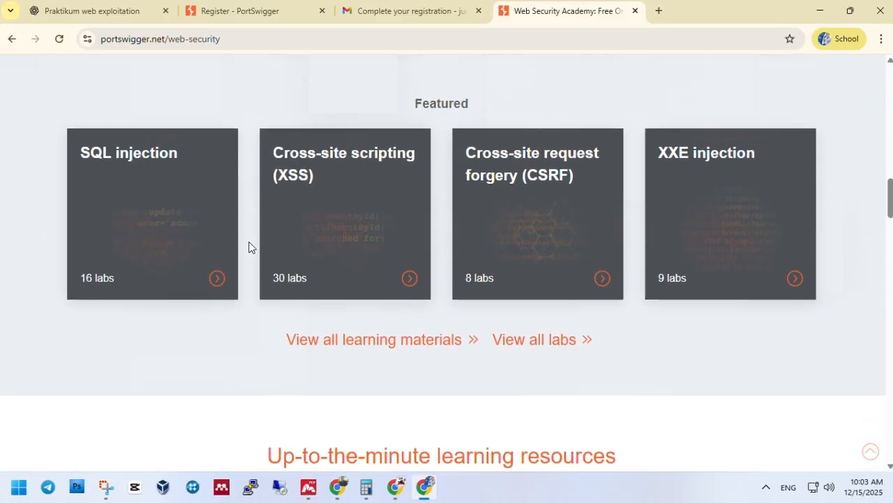
{"action": "scroll", "coordinate": [252, 338], "scroll_direction": "down", "scroll_amount": 2}
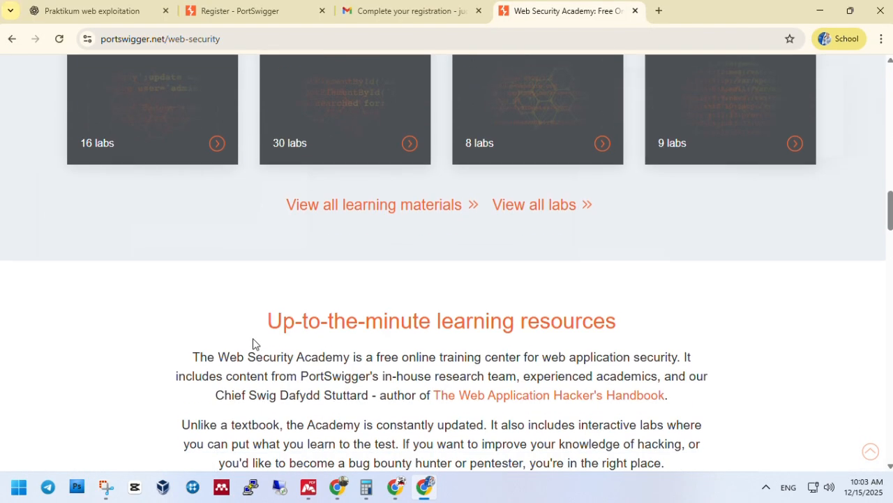
{"action": "scroll", "coordinate": [253, 338], "scroll_direction": "up", "scroll_amount": 7}
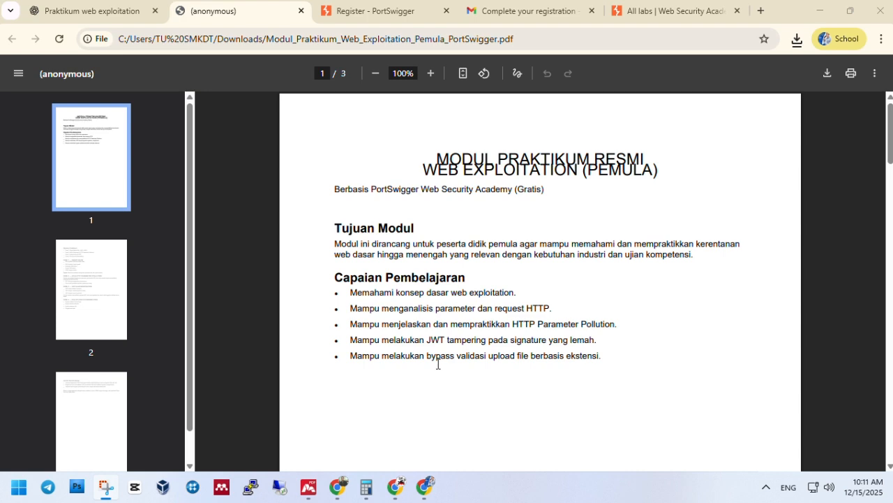
Hide the page thumbnails and read down through the Web Exploitation practicum module
{"action": "left_click", "coordinate": [18, 73]}
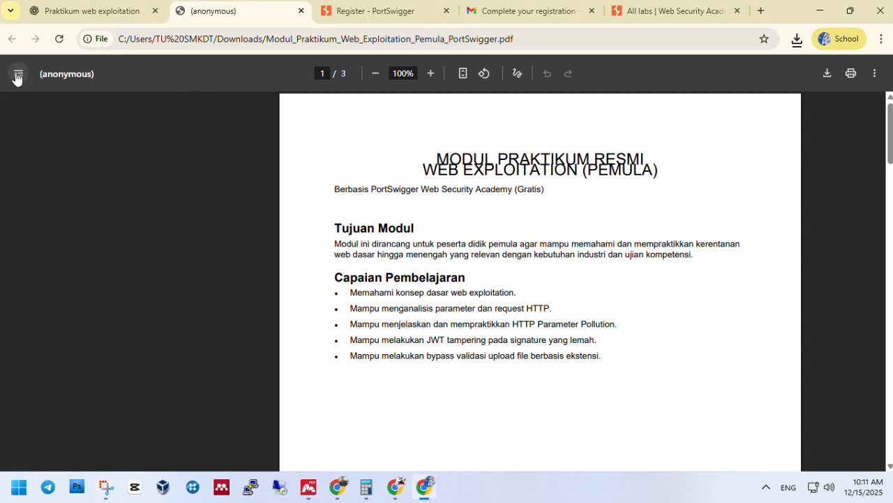
{"action": "scroll", "coordinate": [367, 297], "scroll_direction": "up", "scroll_amount": 3}
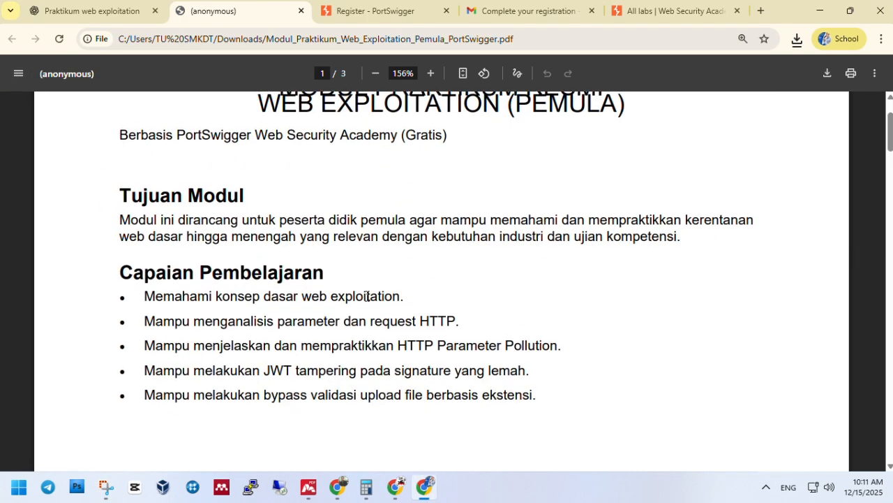
{"action": "scroll", "coordinate": [335, 279], "scroll_direction": "down", "scroll_amount": 2}
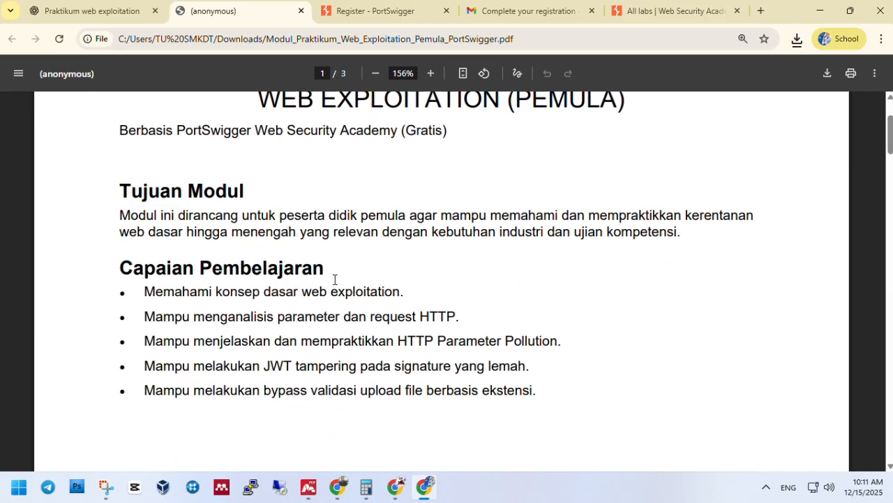
{"action": "scroll", "coordinate": [334, 280], "scroll_direction": "down", "scroll_amount": 8}
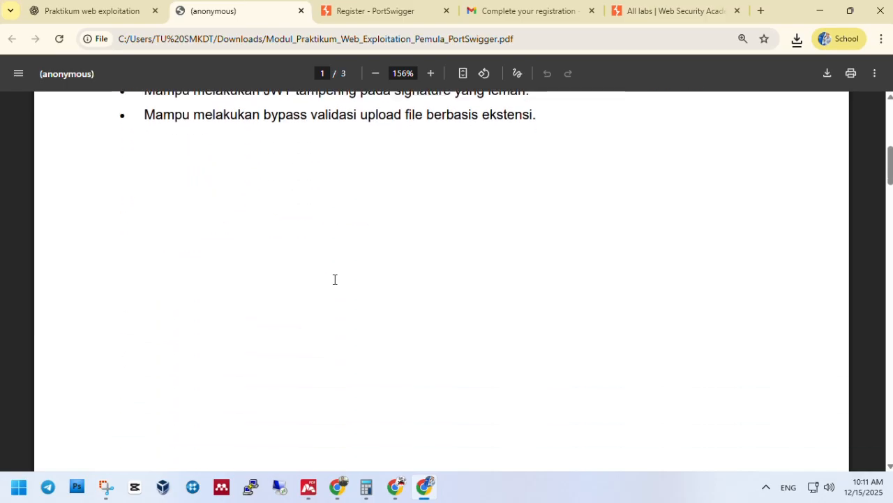
{"action": "scroll", "coordinate": [334, 280], "scroll_direction": "down", "scroll_amount": 3}
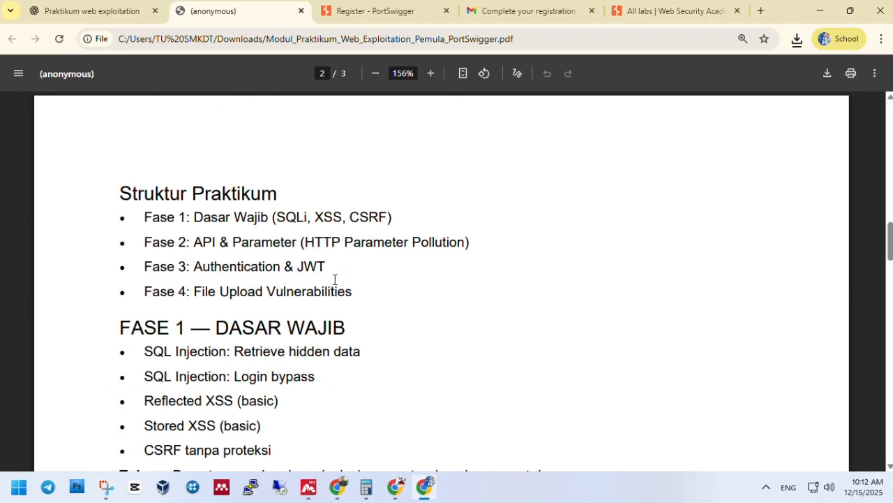
{"action": "scroll", "coordinate": [334, 280], "scroll_direction": "down", "scroll_amount": 1}
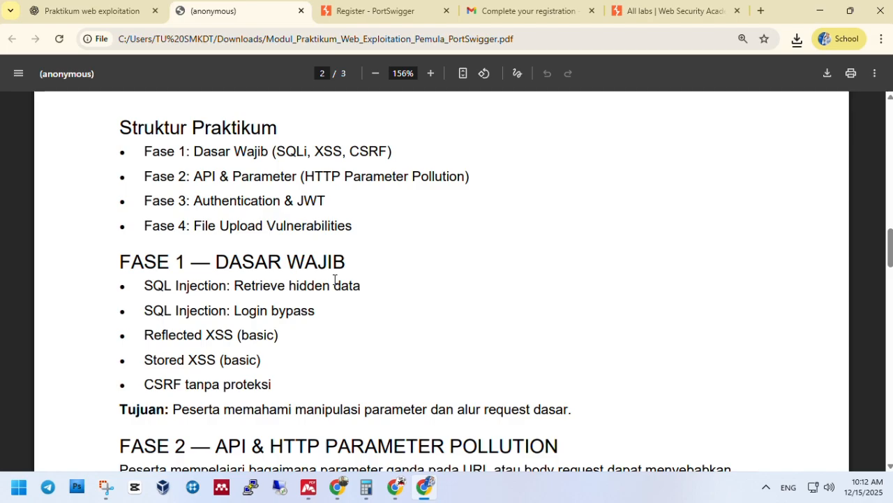
{"action": "scroll", "coordinate": [334, 279], "scroll_direction": "down", "scroll_amount": 6}
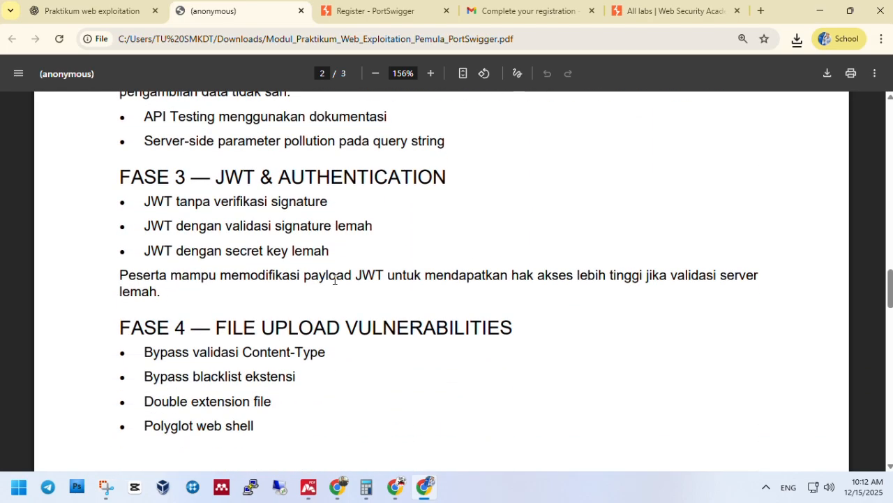
{"action": "scroll", "coordinate": [335, 279], "scroll_direction": "down", "scroll_amount": 10}
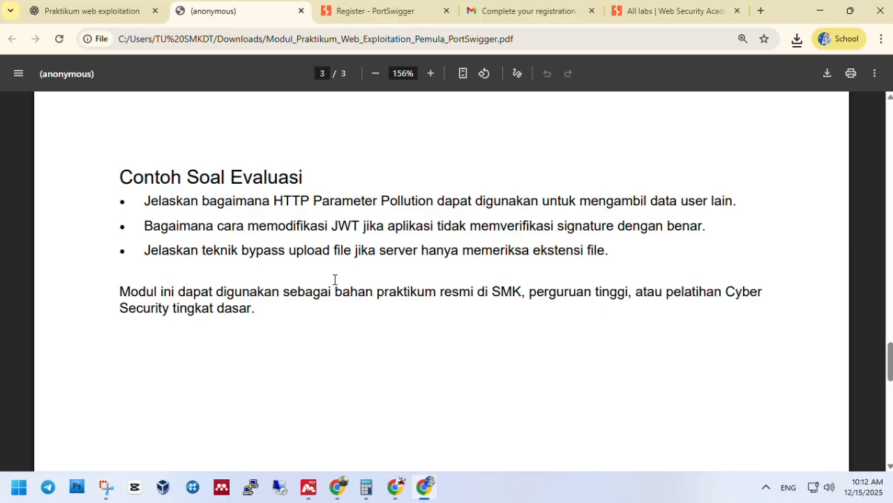
{"action": "scroll", "coordinate": [334, 279], "scroll_direction": "down", "scroll_amount": 5}
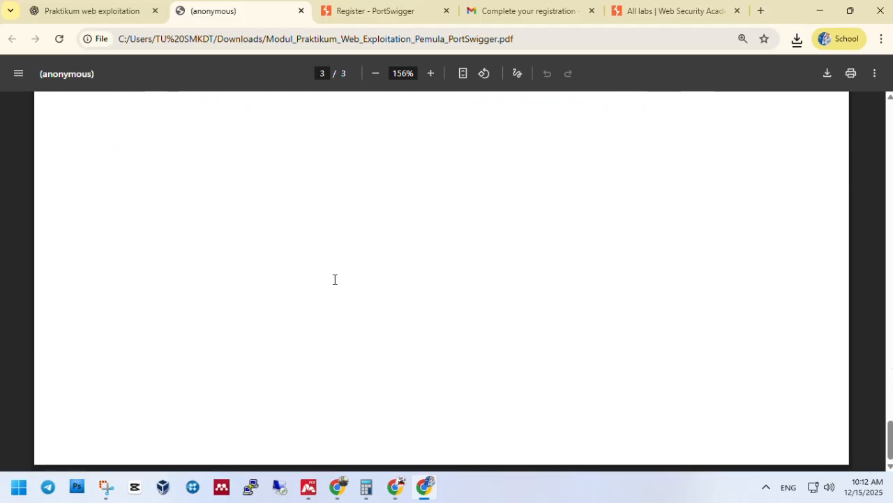
Return to page 1 of the module, showing the title page and learning objectives
{"action": "scroll", "coordinate": [334, 279], "scroll_direction": "up", "scroll_amount": 3}
{"action": "scroll", "coordinate": [335, 280], "scroll_direction": "up", "scroll_amount": 3}
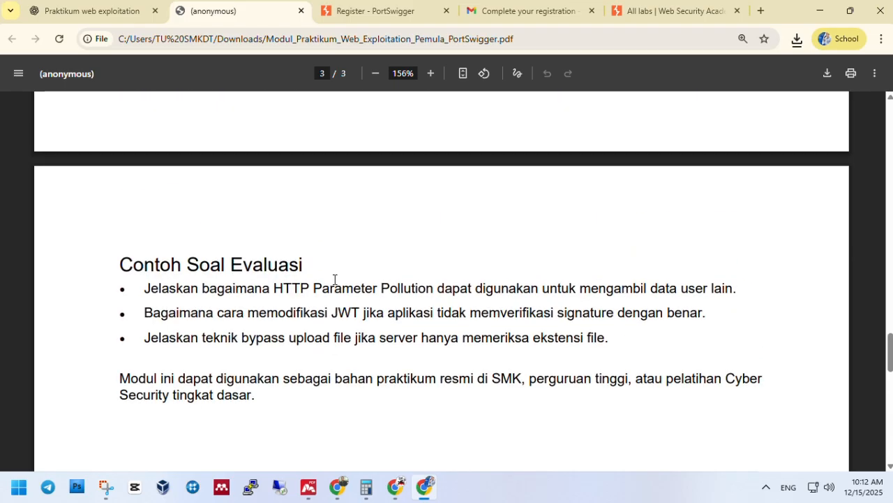
{"action": "scroll", "coordinate": [334, 279], "scroll_direction": "up", "scroll_amount": 9}
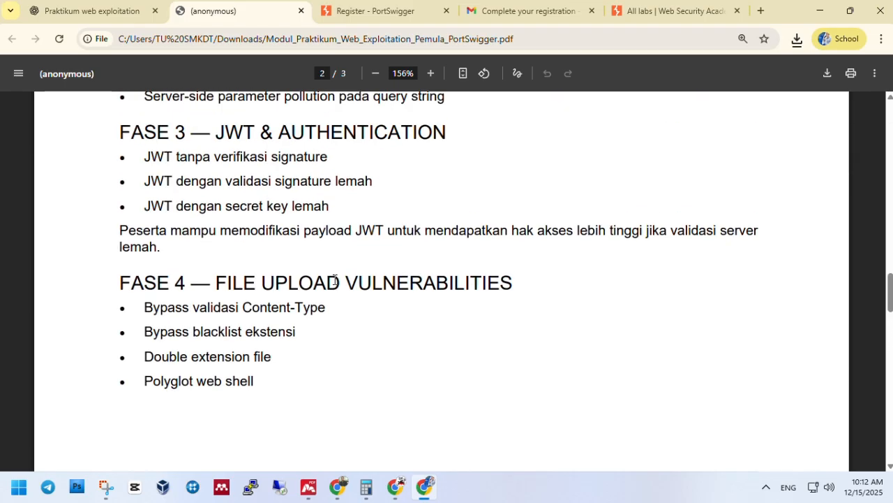
{"action": "scroll", "coordinate": [334, 280], "scroll_direction": "up", "scroll_amount": 10}
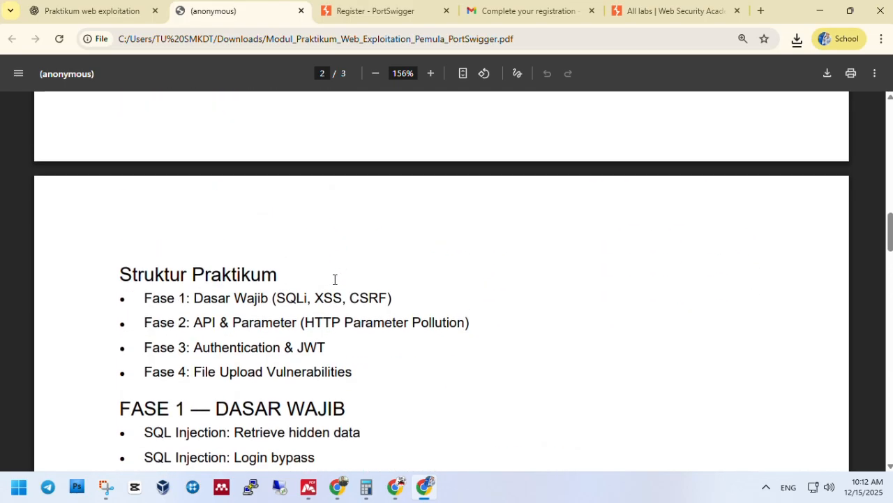
{"action": "scroll", "coordinate": [335, 279], "scroll_direction": "up", "scroll_amount": 13}
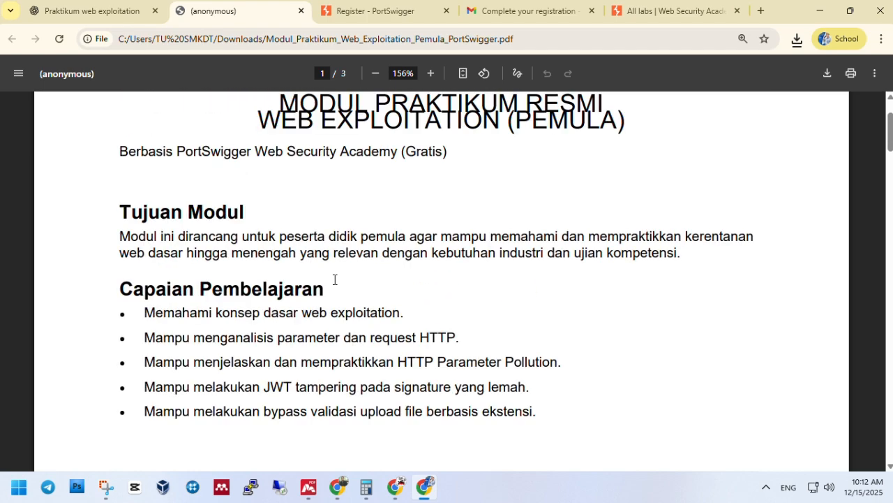
{"action": "scroll", "coordinate": [334, 279], "scroll_direction": "up", "scroll_amount": 2}
{"action": "scroll", "coordinate": [334, 279], "scroll_direction": "down", "scroll_amount": 14}
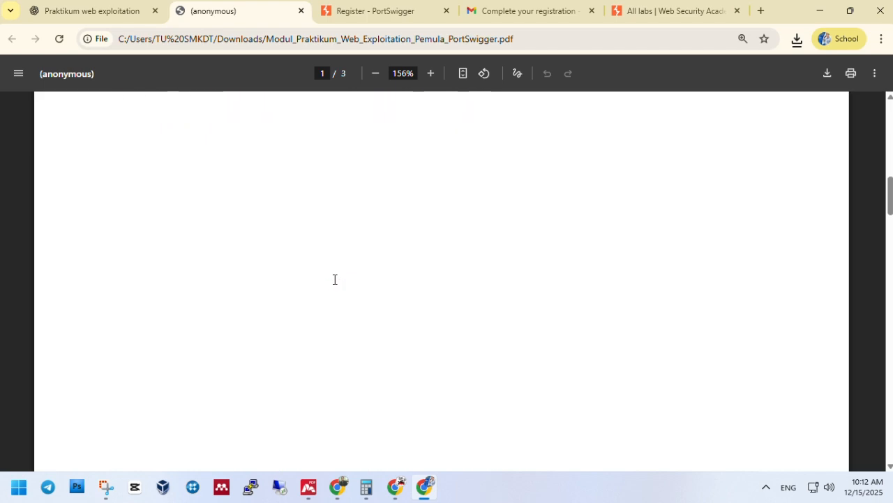
{"action": "scroll", "coordinate": [334, 279], "scroll_direction": "down", "scroll_amount": 5}
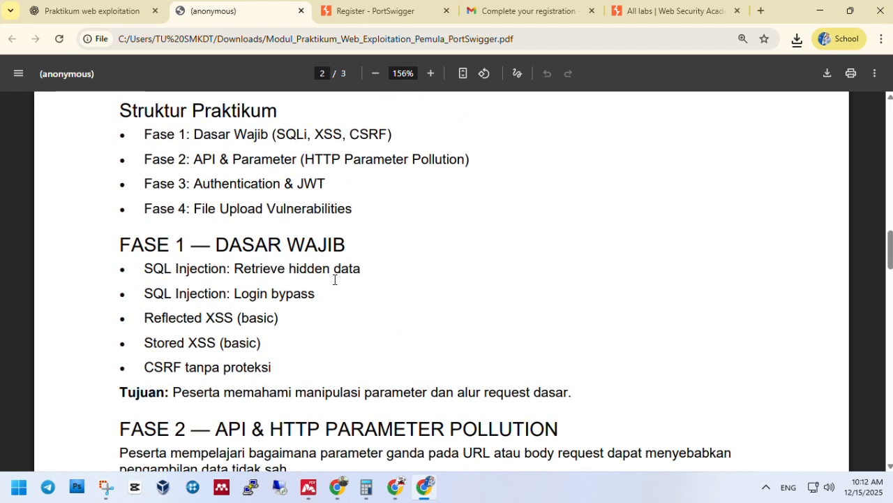
{"action": "scroll", "coordinate": [335, 279], "scroll_direction": "down", "scroll_amount": 7}
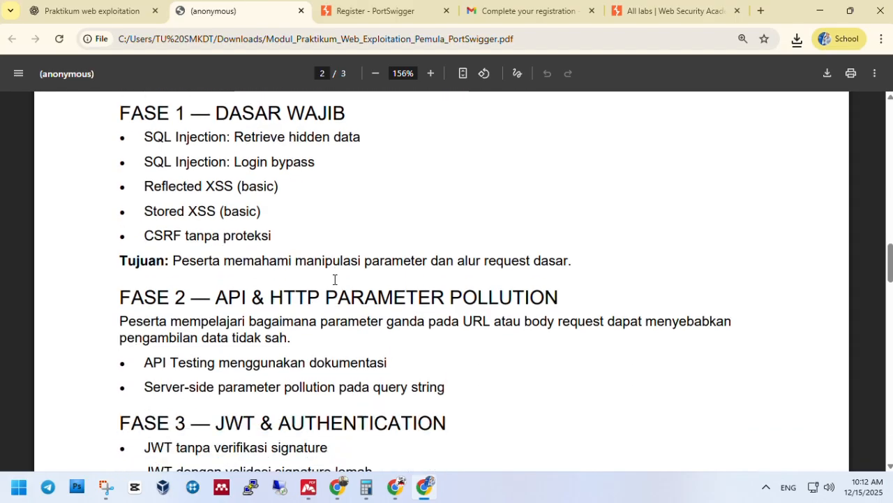
{"action": "scroll", "coordinate": [334, 279], "scroll_direction": "down", "scroll_amount": 4}
{"action": "scroll", "coordinate": [334, 280], "scroll_direction": "down", "scroll_amount": 2}
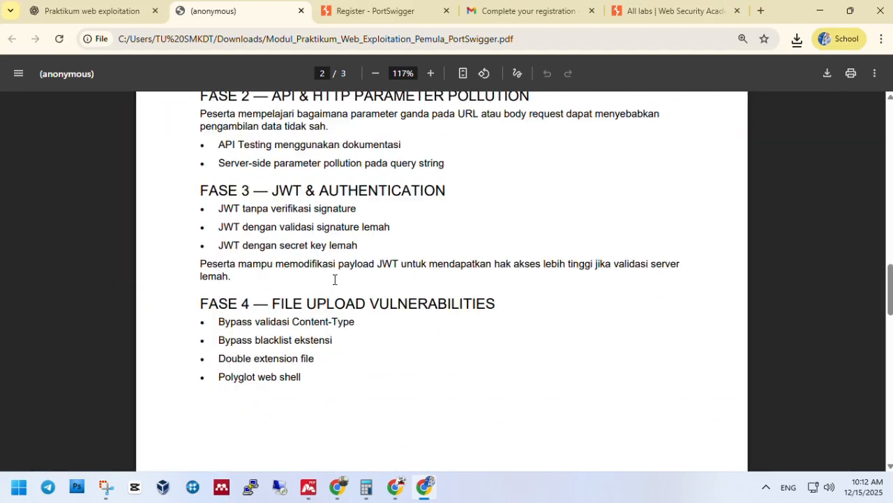
{"action": "scroll", "coordinate": [335, 279], "scroll_direction": "up", "scroll_amount": 4}
{"action": "scroll", "coordinate": [335, 279], "scroll_direction": "down", "scroll_amount": 1}
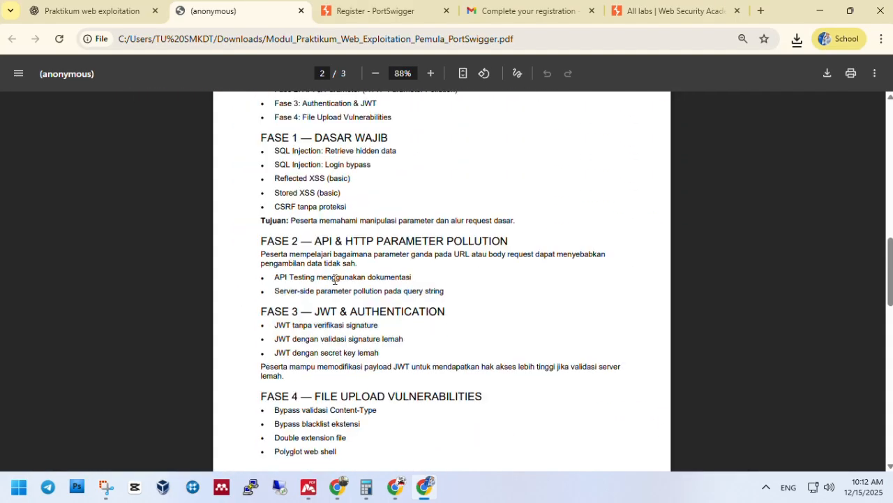
{"action": "scroll", "coordinate": [335, 280], "scroll_direction": "up", "scroll_amount": 2}
{"action": "scroll", "coordinate": [334, 279], "scroll_direction": "up", "scroll_amount": 12}
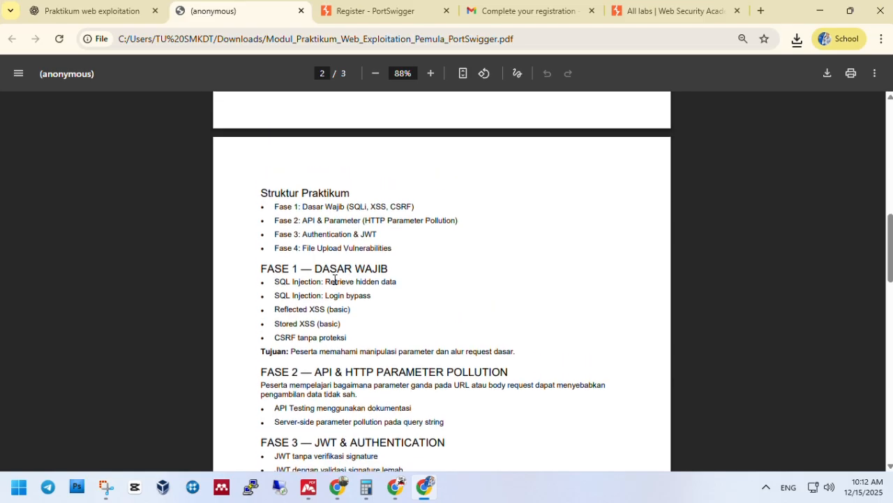
{"action": "scroll", "coordinate": [334, 279], "scroll_direction": "up", "scroll_amount": 2}
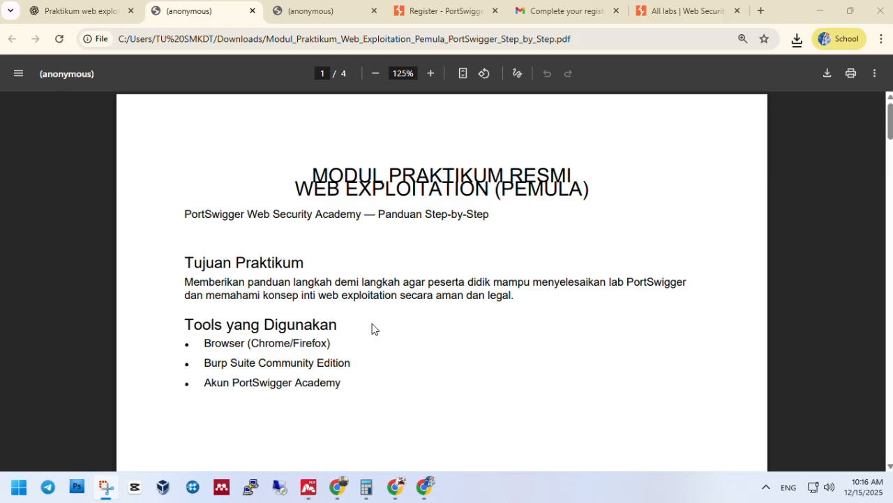
Read the LAB 1 steps on page 2 of the Step_by_Step PDF, highlighting the word 'Ubah'
{"action": "scroll", "coordinate": [372, 328], "scroll_direction": "down", "scroll_amount": 10}
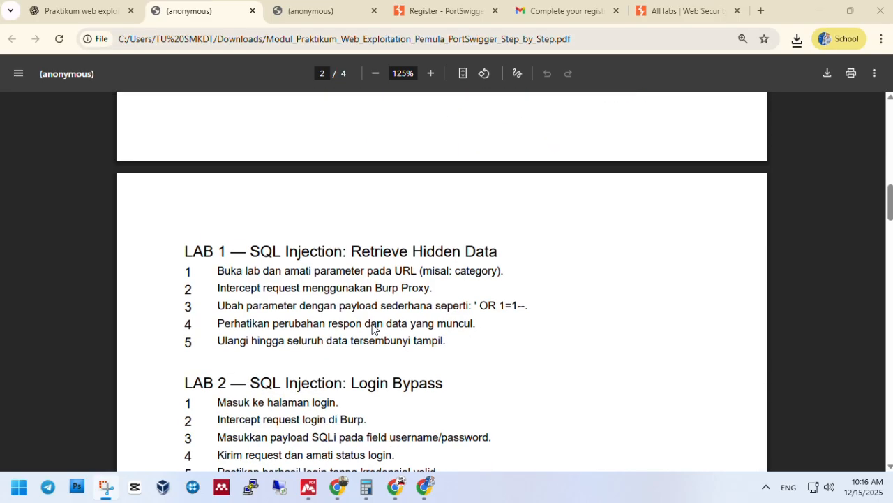
{"action": "scroll", "coordinate": [372, 329], "scroll_direction": "down", "scroll_amount": 2}
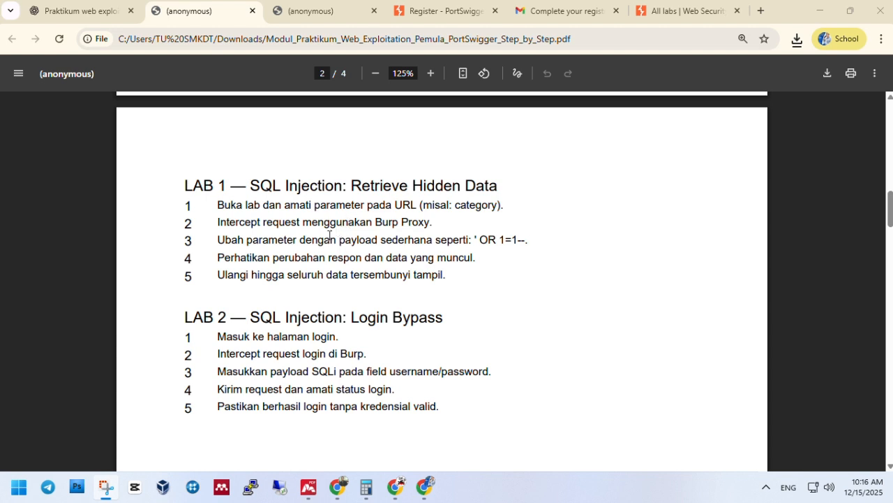
{"action": "double_click", "coordinate": [223, 238]}
{"action": "left_click", "coordinate": [271, 260]}
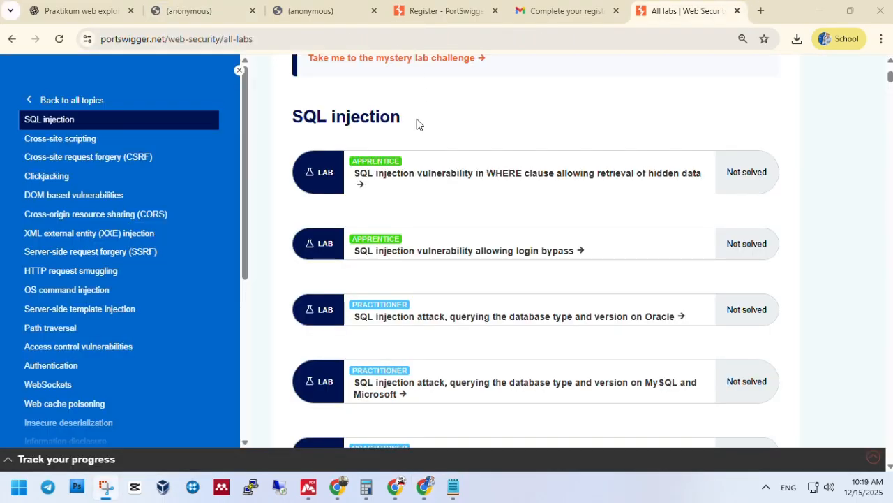
Open the WHERE clause hidden-data SQL injection lab from All labs in a new tab and view it
{"action": "left_click_drag", "start_coordinate": [292, 120], "coordinate": [631, 256]}
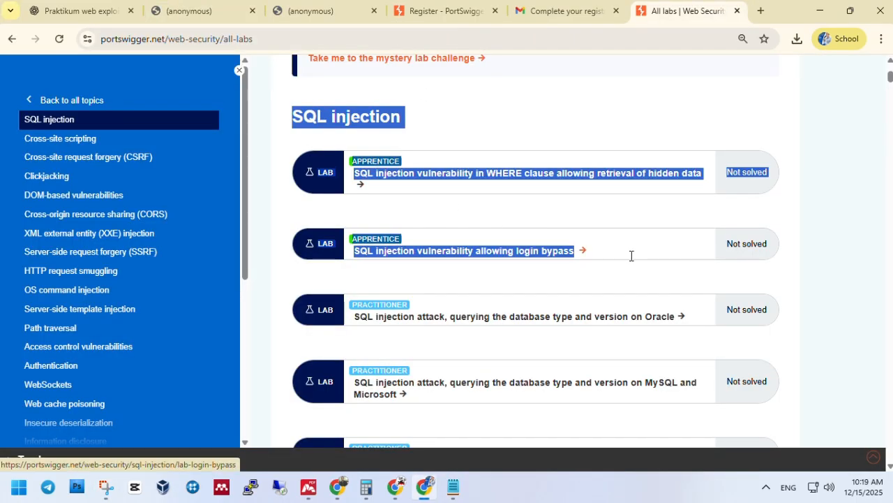
{"action": "left_click", "coordinate": [589, 114]}
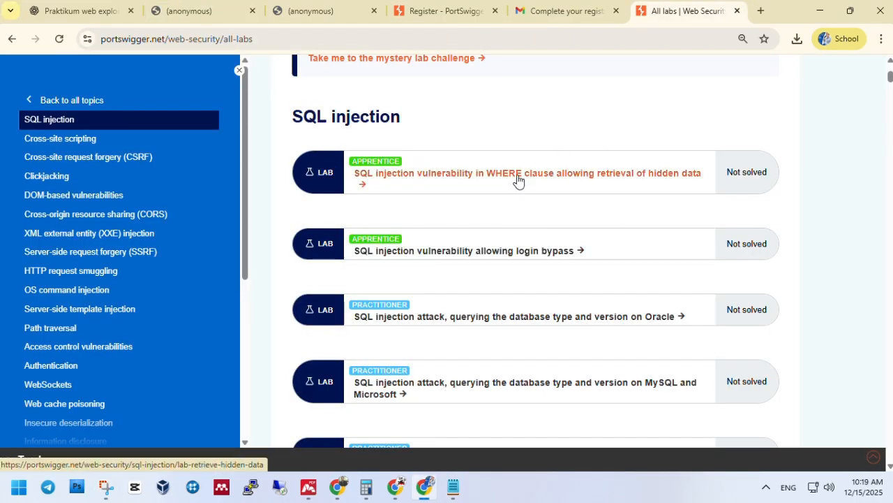
{"action": "right_click", "coordinate": [517, 178]}
{"action": "left_click", "coordinate": [536, 192]}
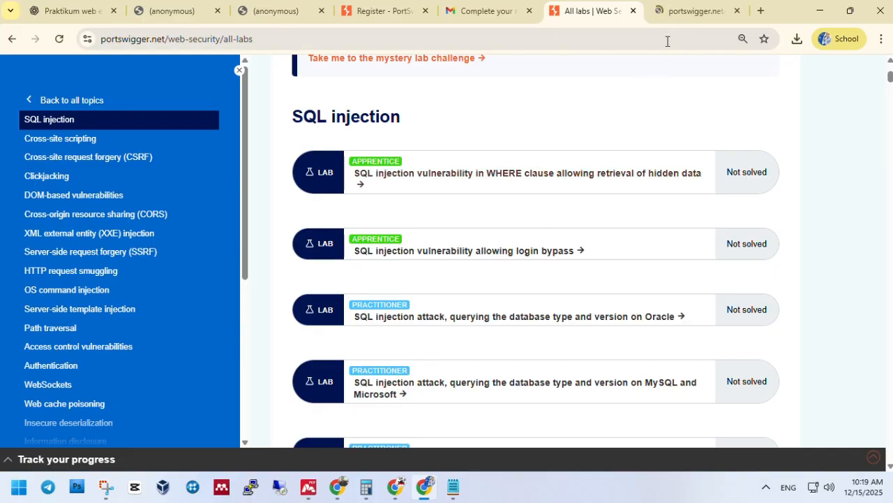
{"action": "left_click", "coordinate": [685, 14]}
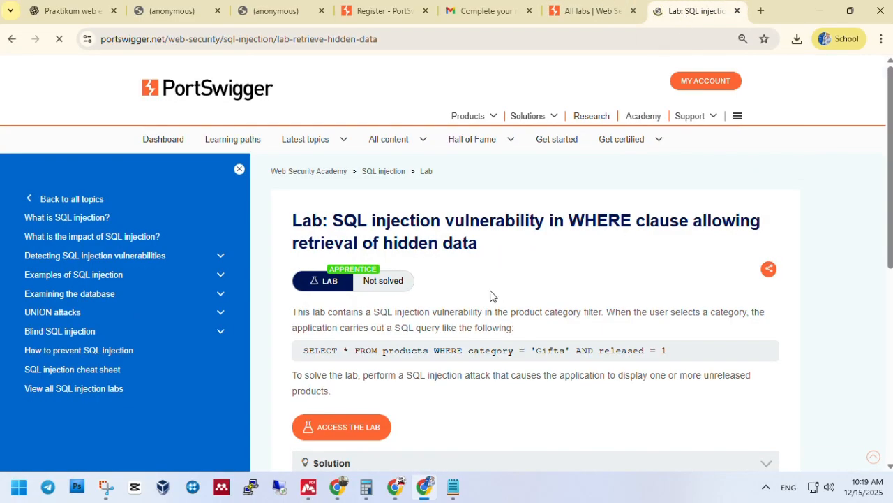
{"action": "scroll", "coordinate": [457, 284], "scroll_direction": "down", "scroll_amount": 2}
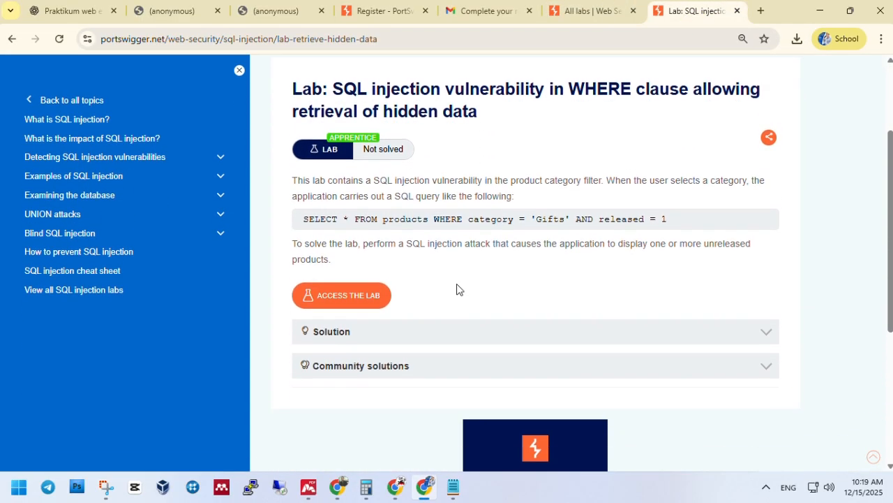
{"action": "scroll", "coordinate": [458, 286], "scroll_direction": "up", "scroll_amount": 1}
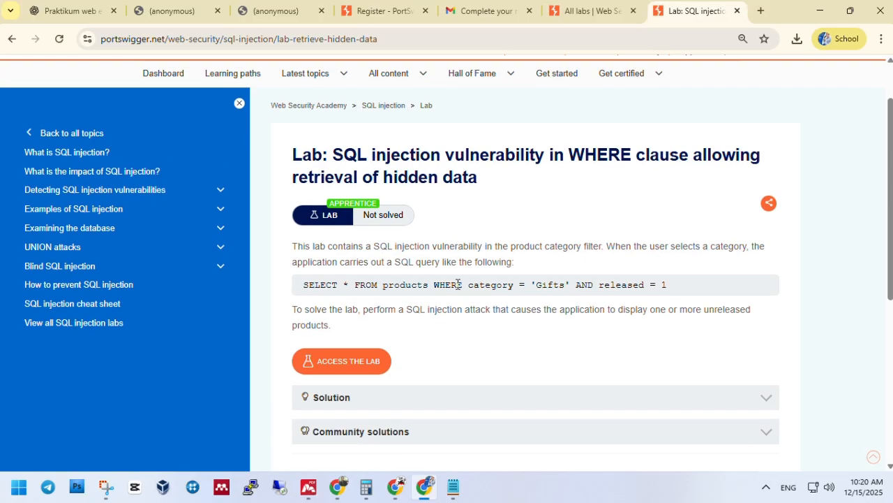
{"action": "scroll", "coordinate": [458, 284], "scroll_direction": "down", "scroll_amount": 1}
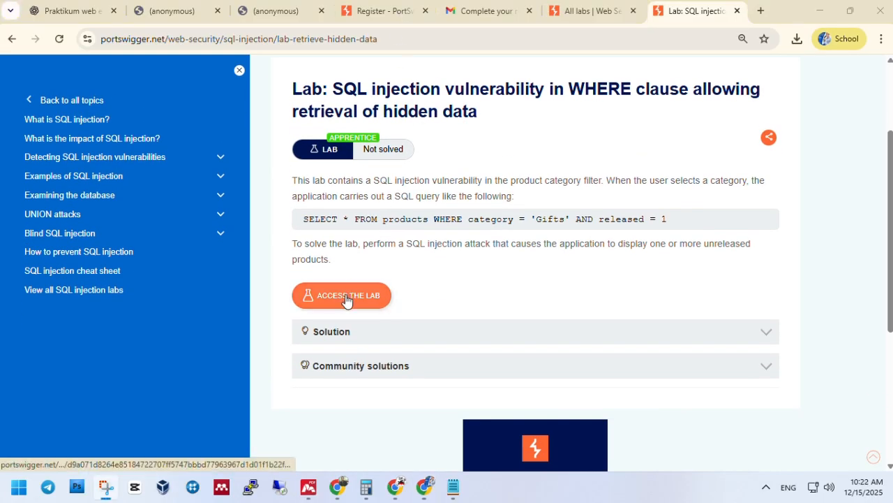
Access the lab shop and filter the products to the Gifts category
{"action": "left_click", "coordinate": [346, 299]}
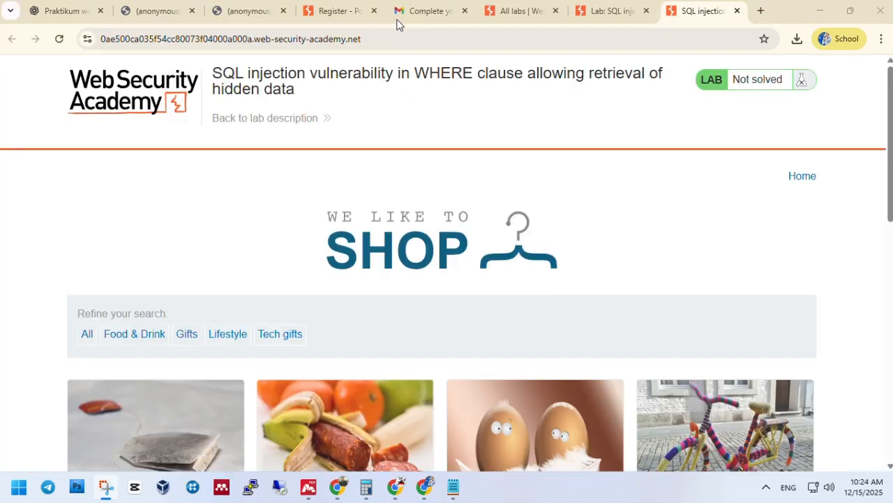
{"action": "scroll", "coordinate": [453, 207], "scroll_direction": "down", "scroll_amount": 9}
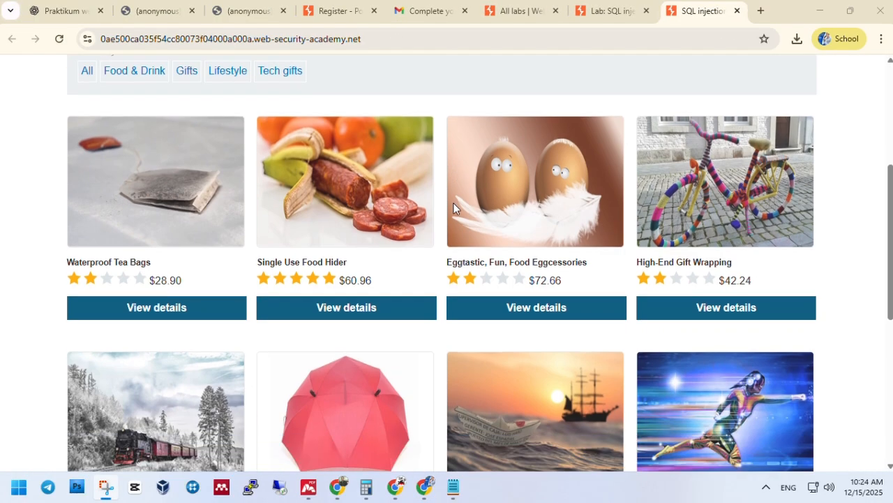
{"action": "scroll", "coordinate": [453, 207], "scroll_direction": "up", "scroll_amount": 9}
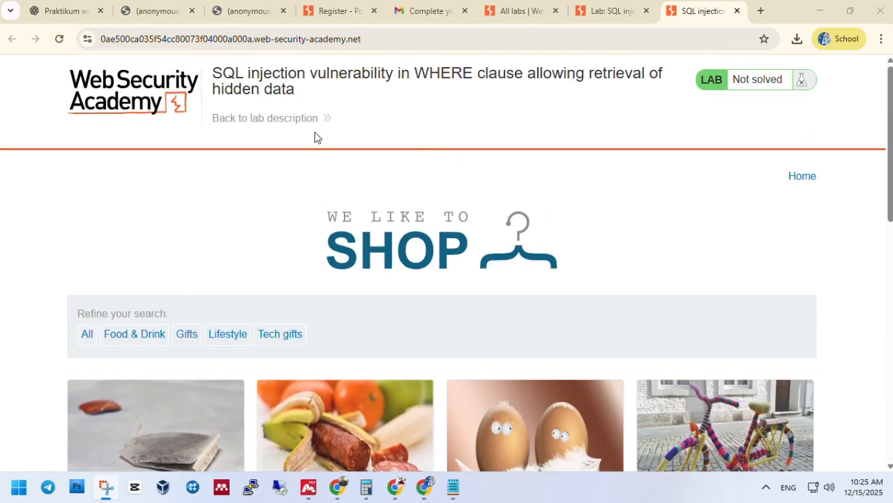
{"action": "left_click", "coordinate": [192, 337]}
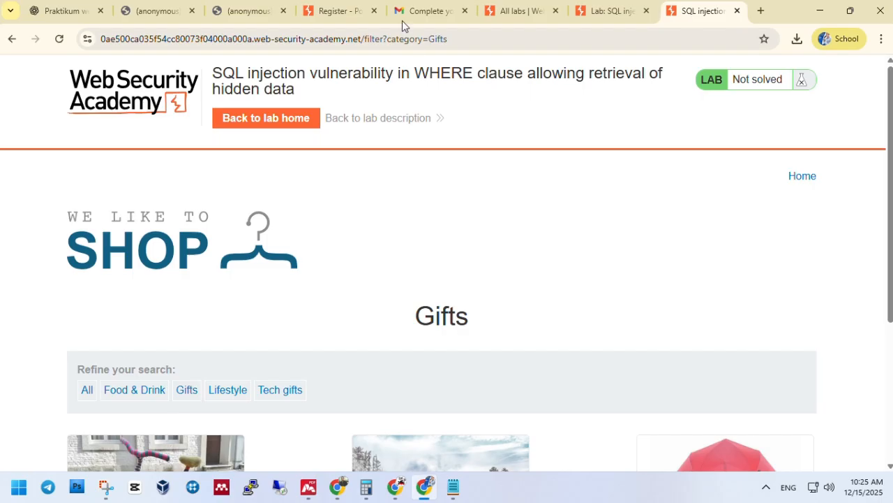
{"action": "scroll", "coordinate": [342, 251], "scroll_direction": "down", "scroll_amount": 3}
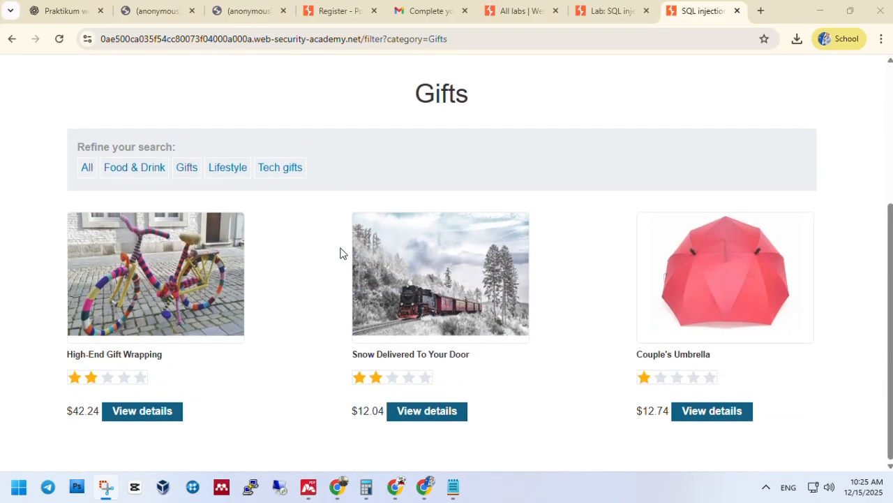
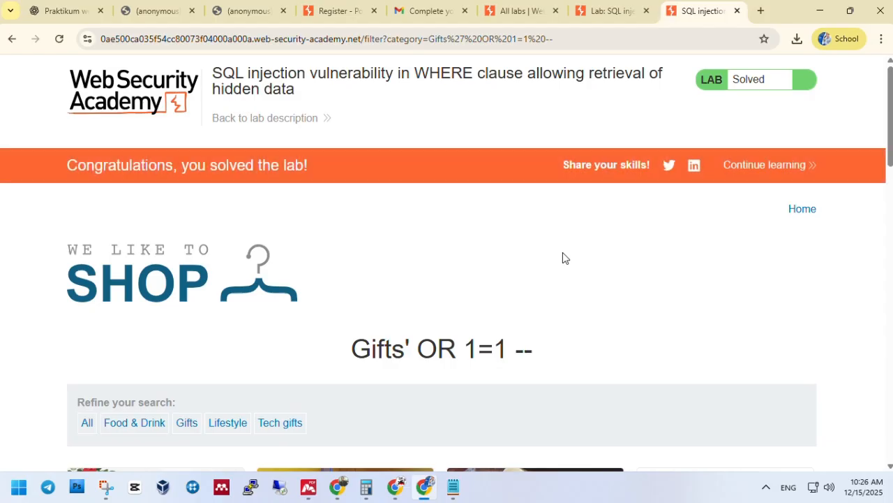
Highlight the congratulations banner and the Solved status text, then clear each highlight
{"action": "left_click_drag", "start_coordinate": [66, 164], "coordinate": [317, 178]}
{"action": "left_click", "coordinate": [334, 173]}
{"action": "left_click_drag", "start_coordinate": [688, 84], "coordinate": [814, 92]}
{"action": "left_click", "coordinate": [782, 111]}
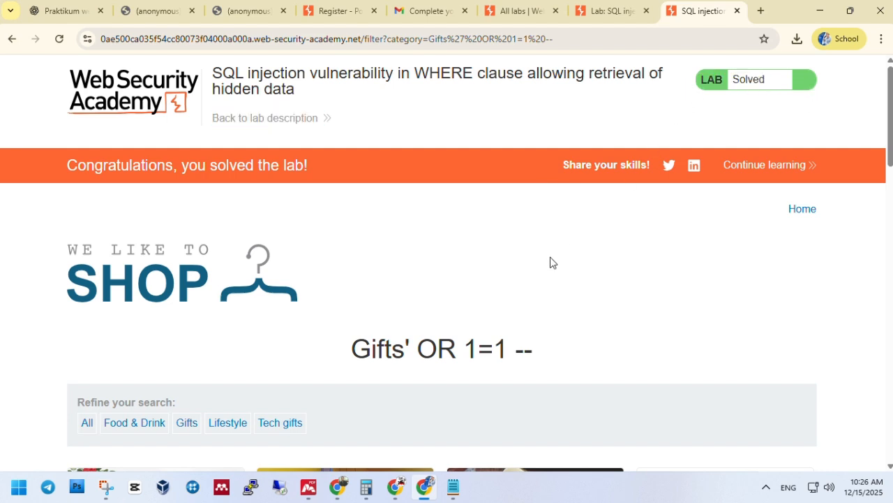
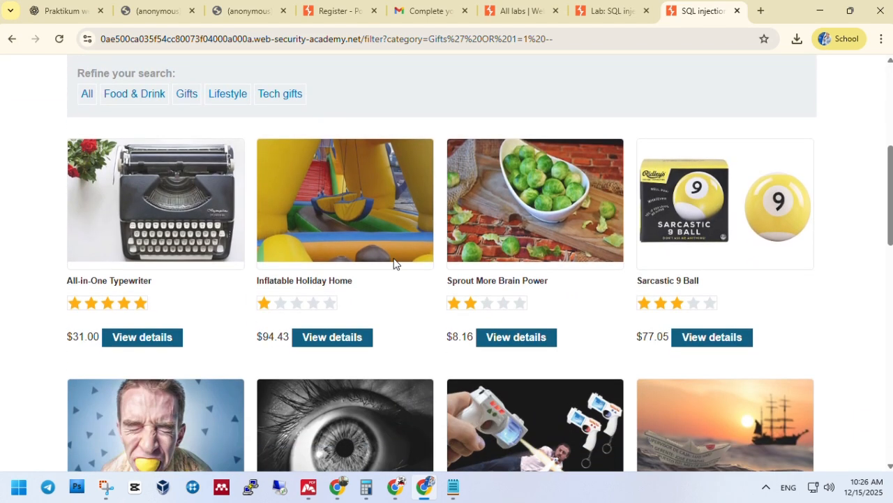
{"action": "scroll", "coordinate": [393, 263], "scroll_direction": "down", "scroll_amount": 2}
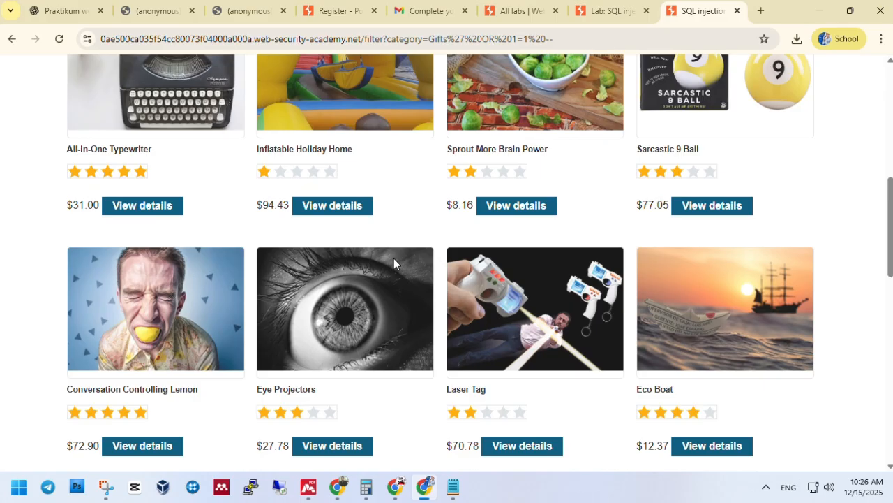
{"action": "scroll", "coordinate": [394, 263], "scroll_direction": "down", "scroll_amount": 3}
{"action": "scroll", "coordinate": [393, 263], "scroll_direction": "down", "scroll_amount": 3}
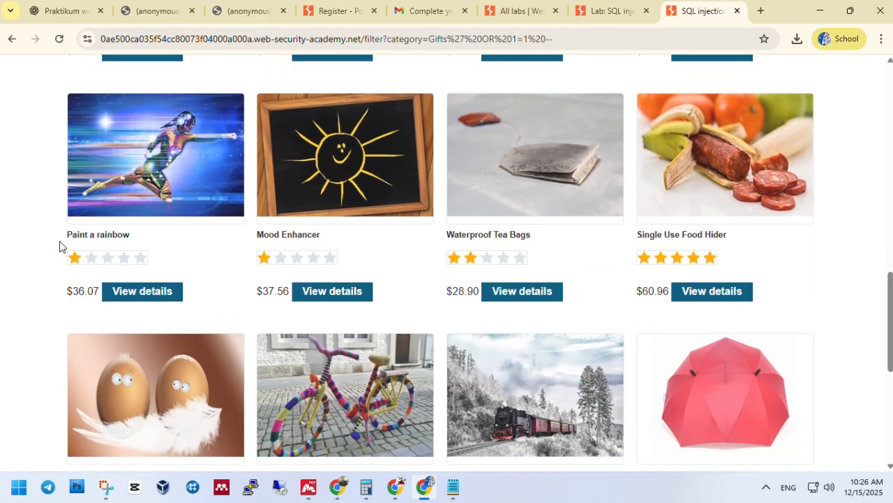
{"action": "scroll", "coordinate": [20, 268], "scroll_direction": "down", "scroll_amount": 1}
{"action": "scroll", "coordinate": [21, 269], "scroll_direction": "down", "scroll_amount": 3}
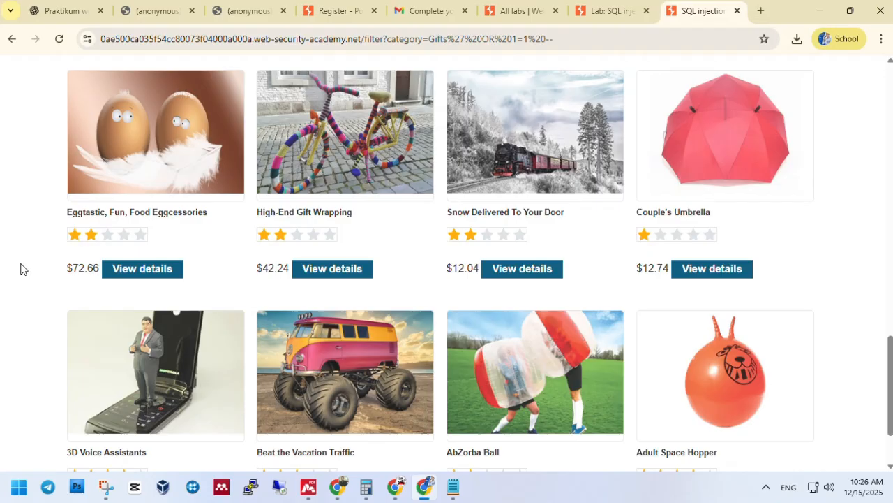
{"action": "scroll", "coordinate": [21, 269], "scroll_direction": "down", "scroll_amount": 1}
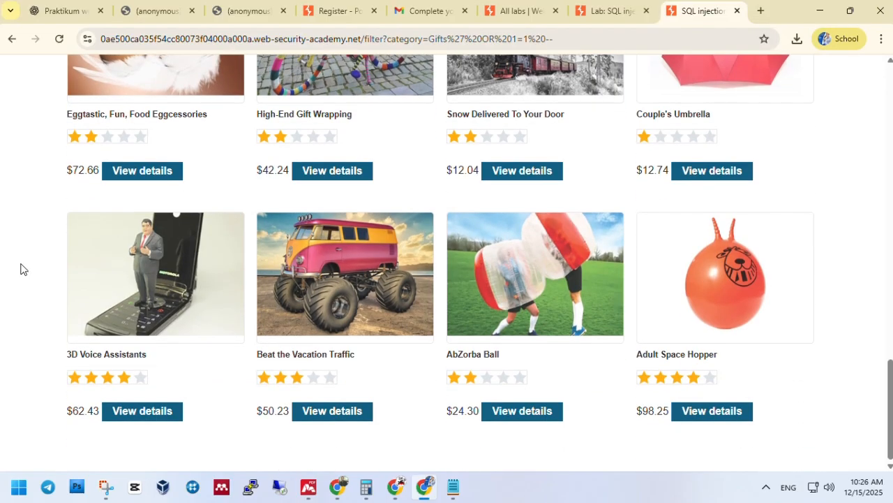
{"action": "scroll", "coordinate": [21, 268], "scroll_direction": "up", "scroll_amount": 12}
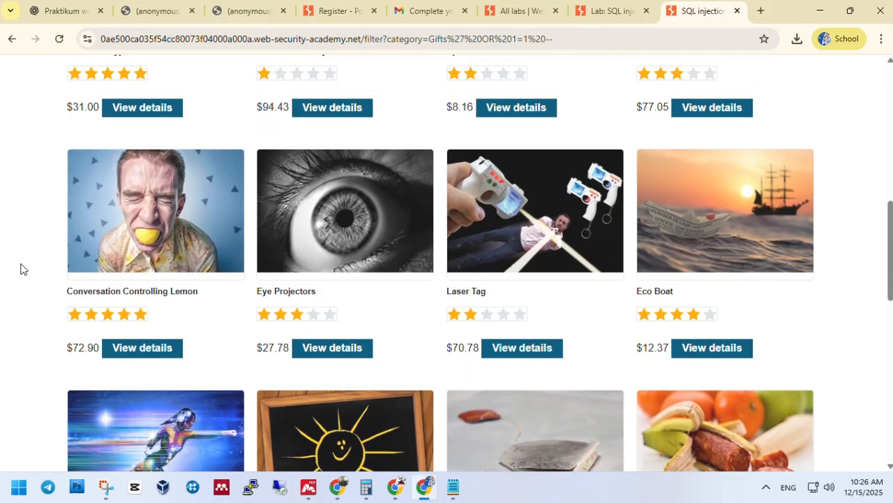
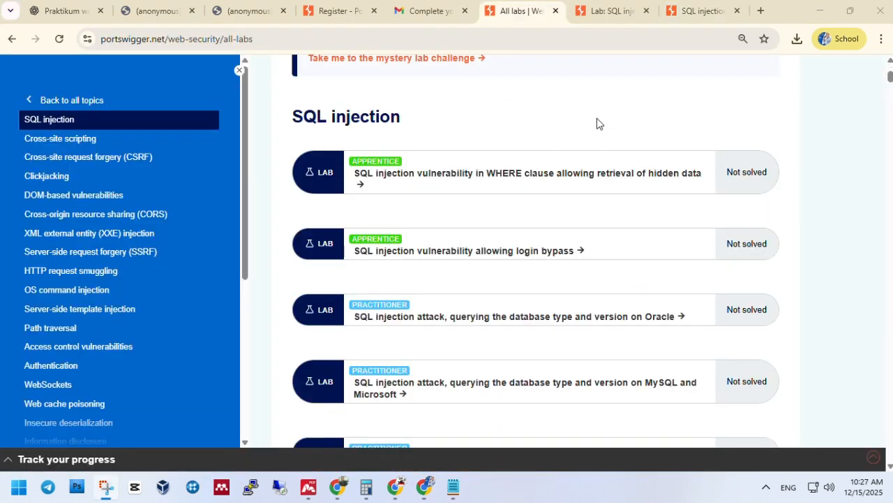
Refresh the labs list so the first lab shows Solved, and open the login bypass lab in a new tab
{"action": "left_click", "coordinate": [597, 119]}
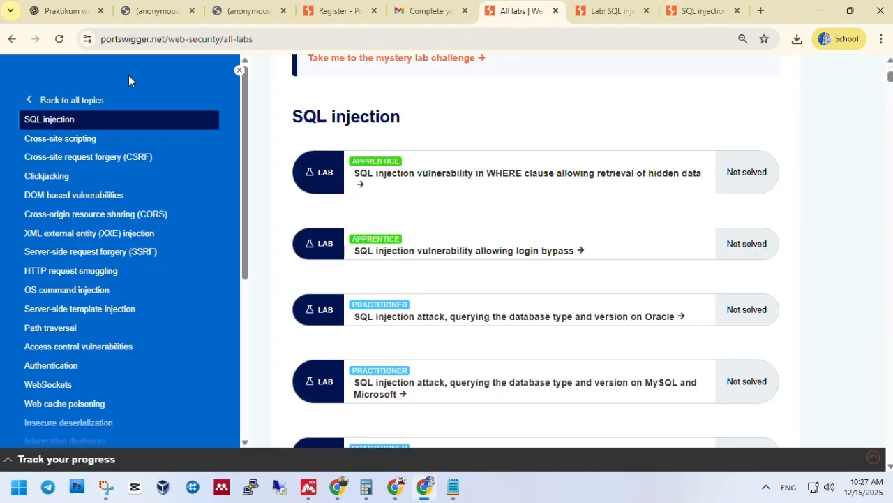
{"action": "left_click", "coordinate": [59, 41]}
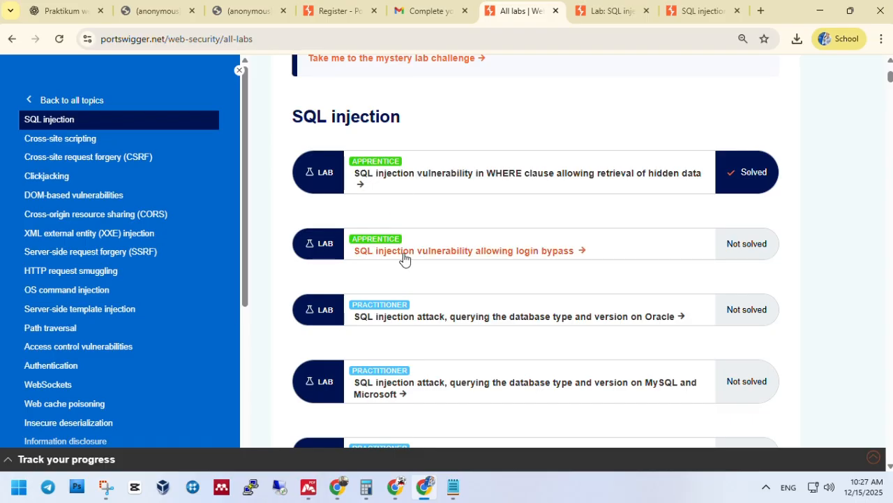
{"action": "right_click", "coordinate": [429, 255]}
{"action": "left_click", "coordinate": [451, 270]}
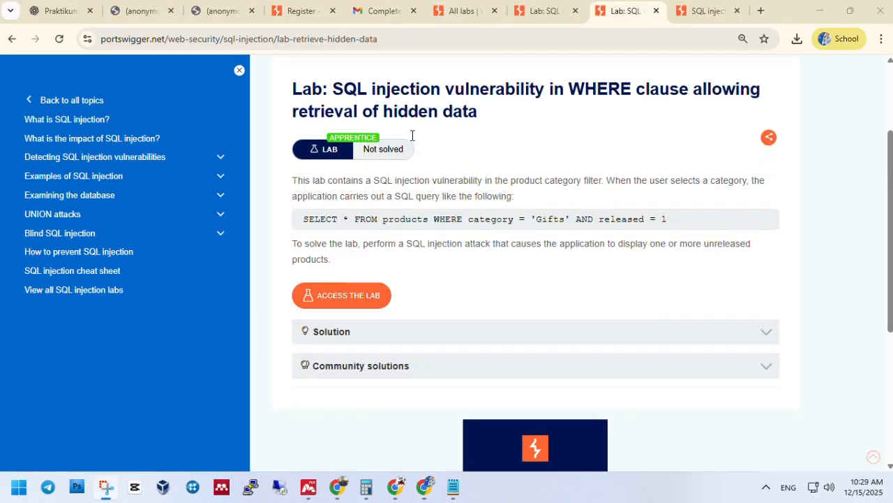
Relaunch the hidden-data lab, then launch the login bypass lab instance from its description page
{"action": "left_click", "coordinate": [341, 303]}
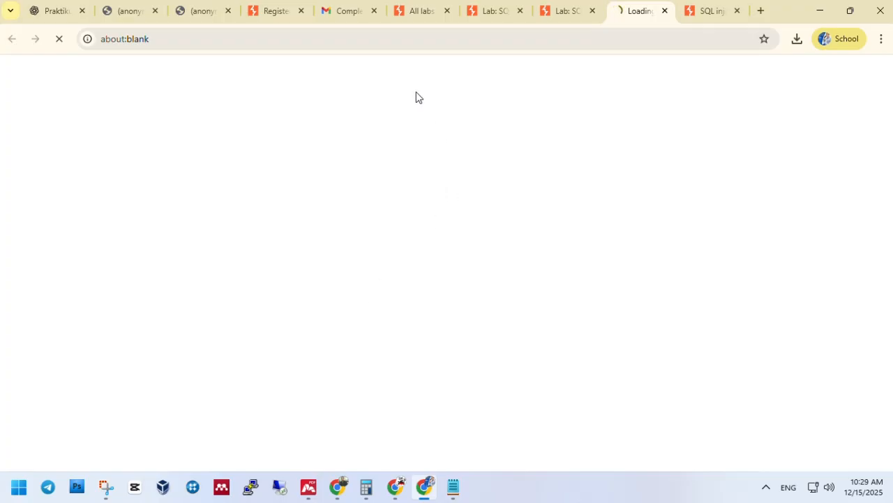
{"action": "left_click", "coordinate": [489, 12]}
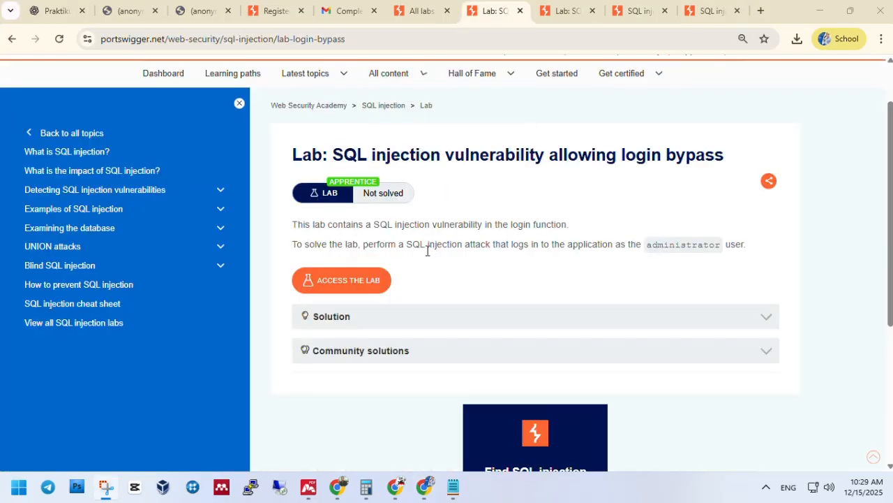
{"action": "left_click", "coordinate": [355, 290]}
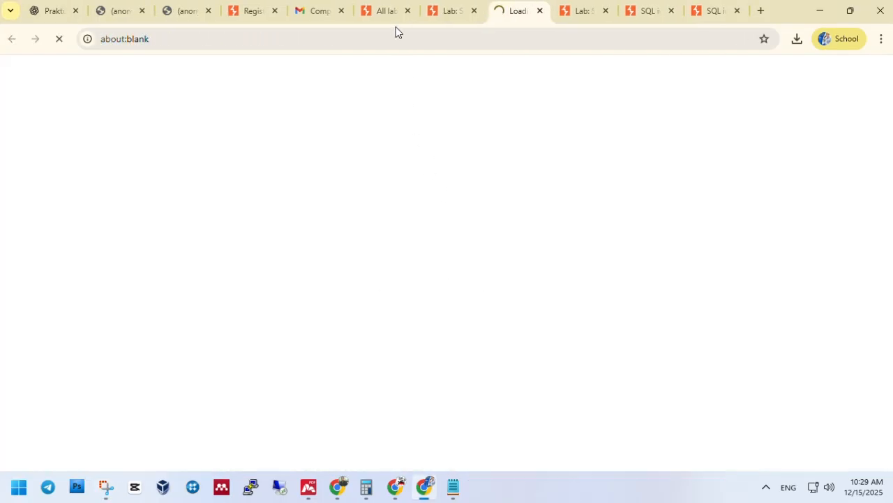
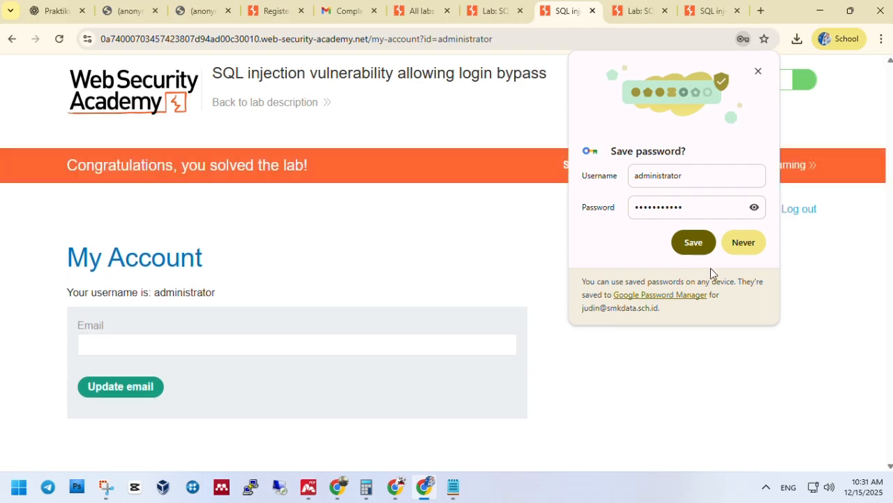
Decline Chrome's save-password offer and clear the selected congratulations banner text on the solved lab
{"action": "left_click", "coordinate": [730, 244]}
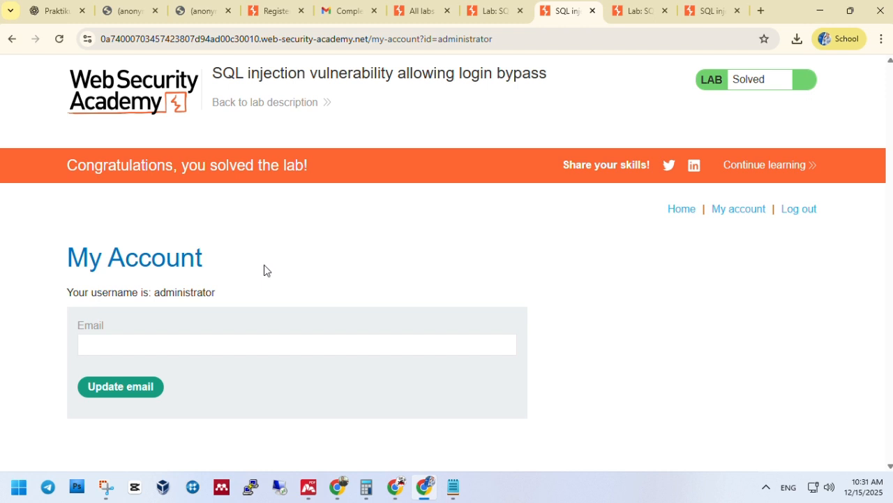
{"action": "left_click_drag", "start_coordinate": [70, 165], "coordinate": [293, 186]}
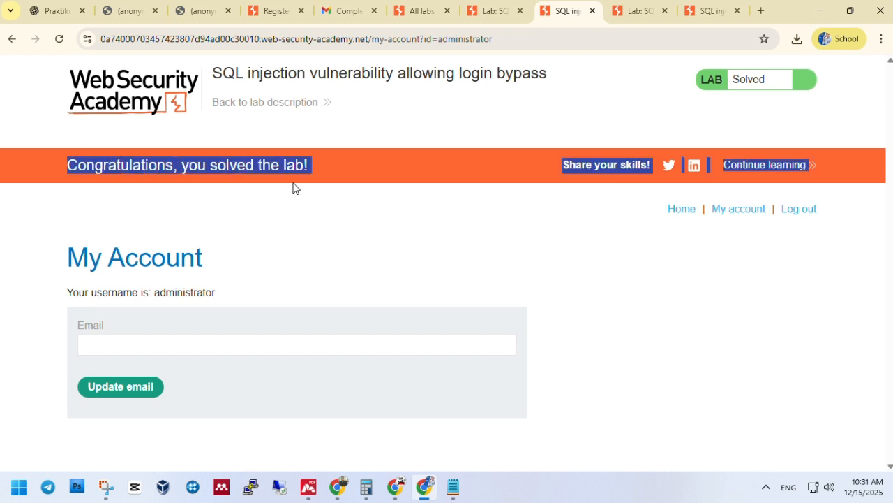
{"action": "left_click", "coordinate": [451, 215]}
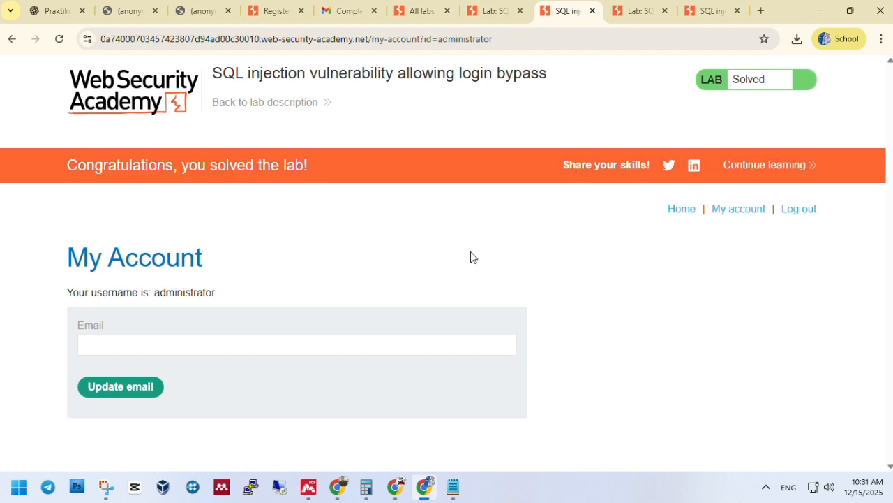
Reload the login-bypass lab description to confirm Solved, briefly view its Solution, then return to All labs
{"action": "key", "text": "ctrl+Page_Up"}
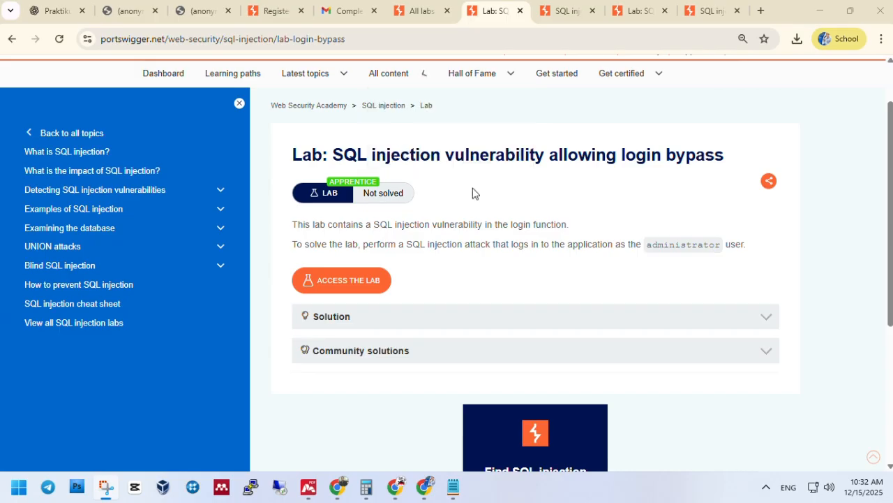
{"action": "key", "text": "F5"}
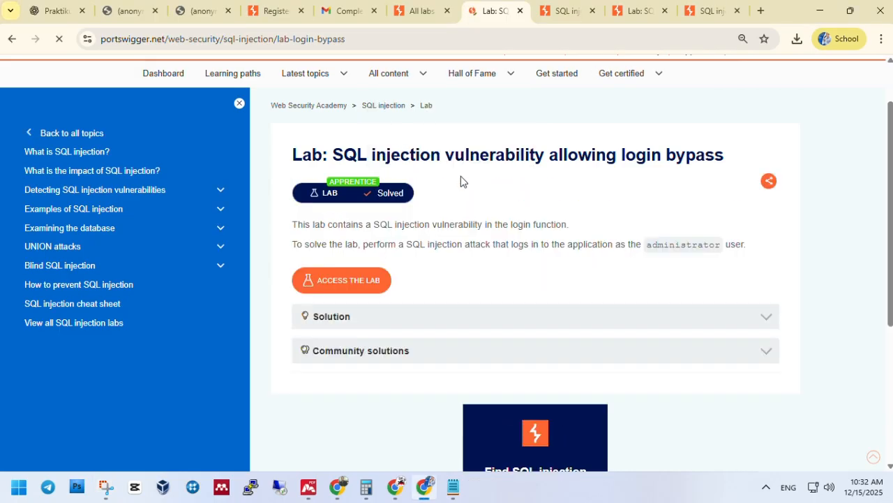
{"action": "left_click", "coordinate": [345, 320]}
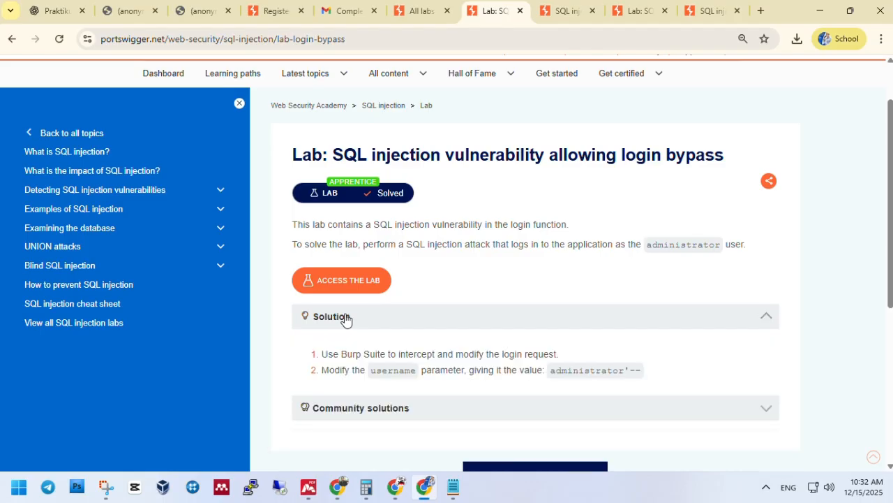
{"action": "left_click", "coordinate": [346, 318]}
{"action": "scroll", "coordinate": [346, 320], "scroll_direction": "down", "scroll_amount": 2}
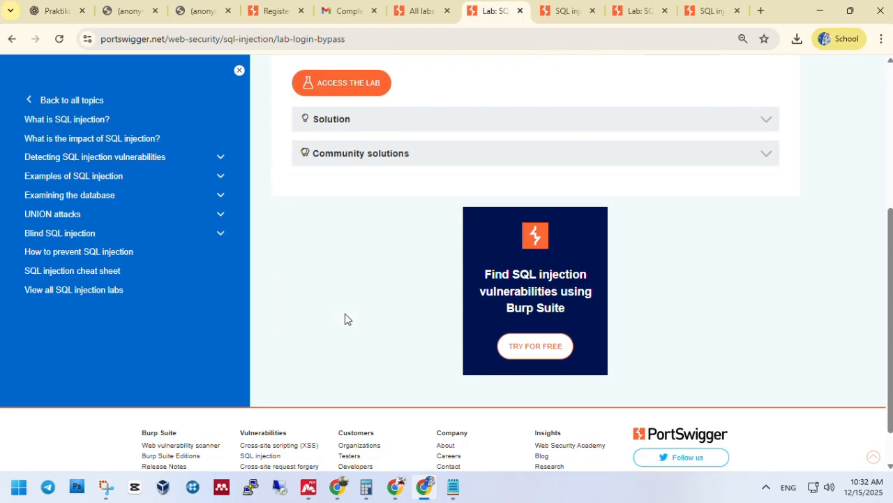
{"action": "scroll", "coordinate": [345, 319], "scroll_direction": "up", "scroll_amount": 2}
{"action": "key", "text": "ctrl+shift+Tab"}
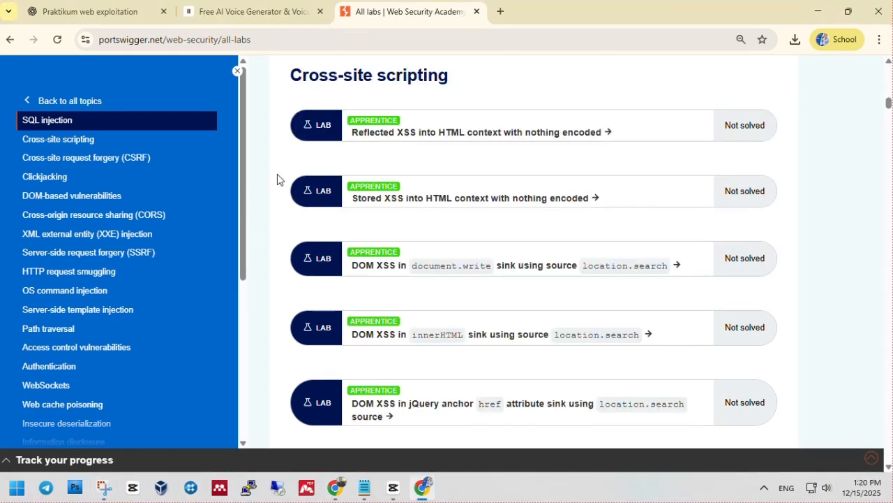
Find the Cross-site scripting section and open 'Reflected XSS into HTML context with nothing encoded'
{"action": "scroll", "coordinate": [278, 175], "scroll_direction": "down", "scroll_amount": 1}
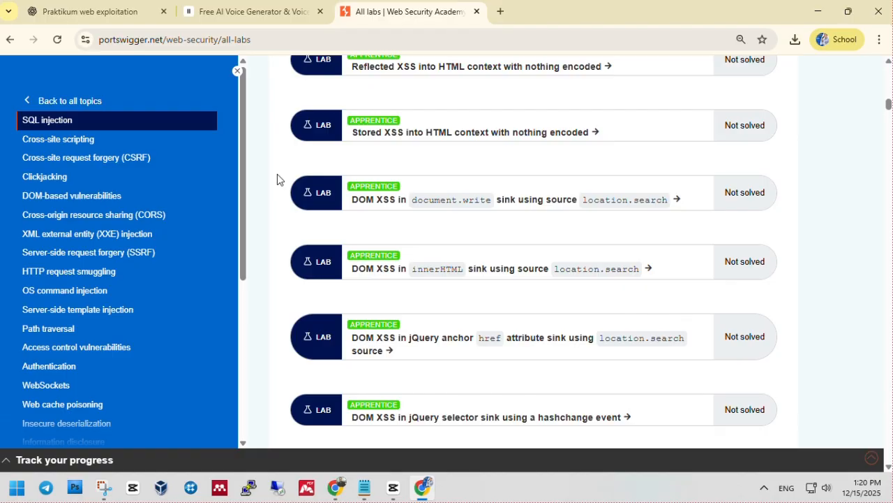
{"action": "scroll", "coordinate": [277, 180], "scroll_direction": "down", "scroll_amount": 2}
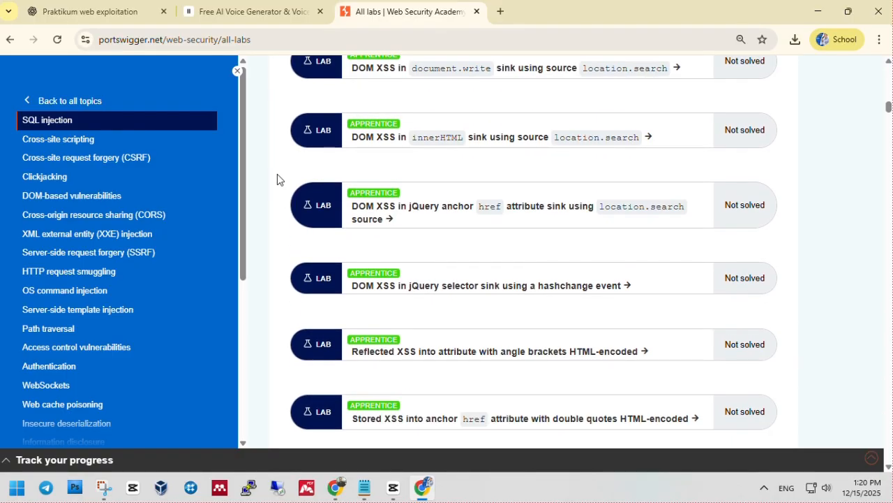
{"action": "scroll", "coordinate": [278, 179], "scroll_direction": "down", "scroll_amount": 1}
{"action": "scroll", "coordinate": [277, 179], "scroll_direction": "down", "scroll_amount": 1}
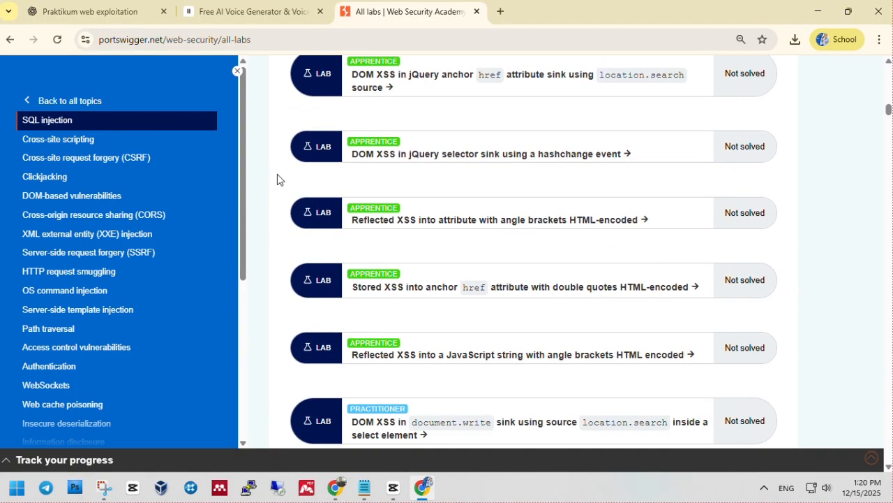
{"action": "scroll", "coordinate": [277, 174], "scroll_direction": "down", "scroll_amount": 1}
{"action": "scroll", "coordinate": [277, 174], "scroll_direction": "up", "scroll_amount": 1}
{"action": "scroll", "coordinate": [277, 173], "scroll_direction": "up", "scroll_amount": 4}
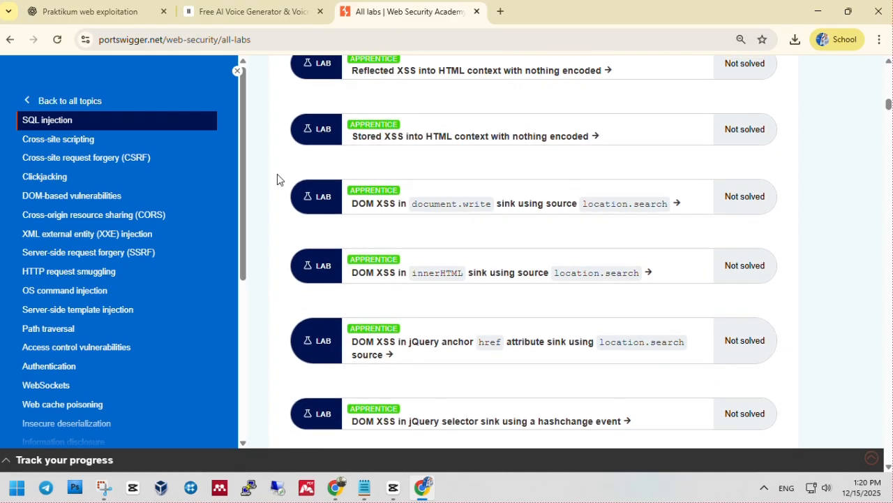
{"action": "scroll", "coordinate": [277, 174], "scroll_direction": "up", "scroll_amount": 2}
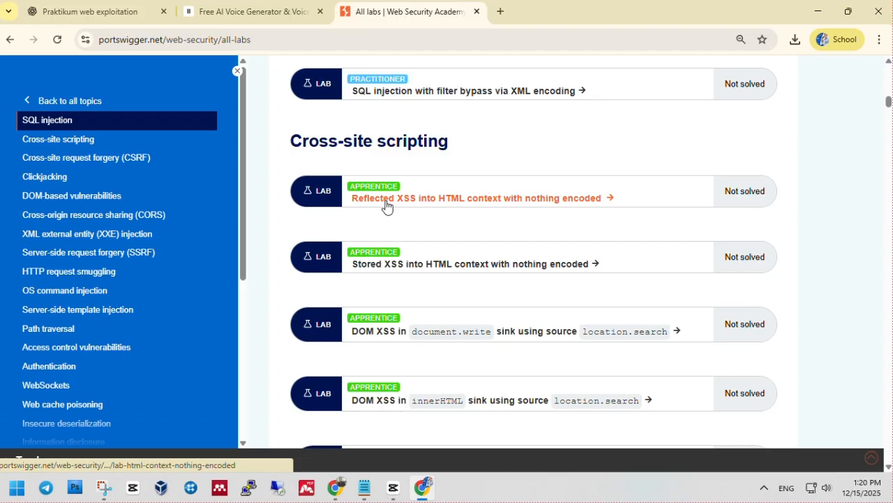
{"action": "left_click", "coordinate": [386, 203]}
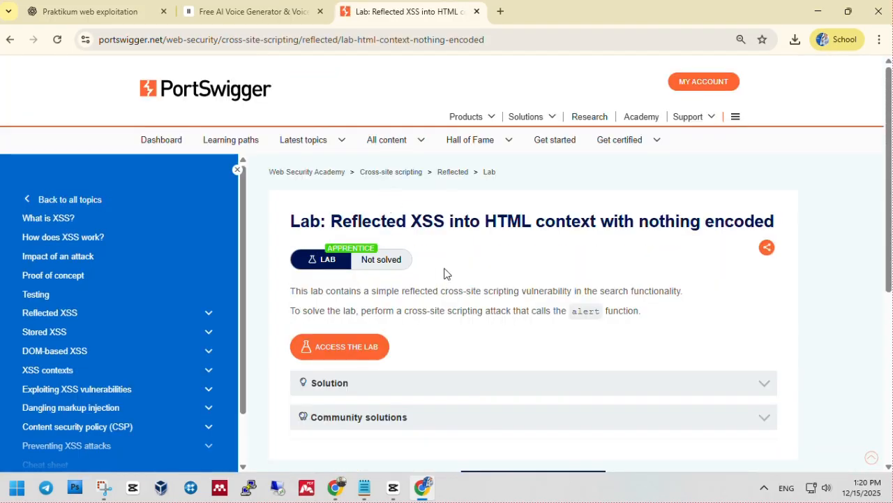
Launch the Reflected XSS lab instance, which fails with a could-not-start-in-time message
{"action": "scroll", "coordinate": [444, 273], "scroll_direction": "down", "scroll_amount": 3}
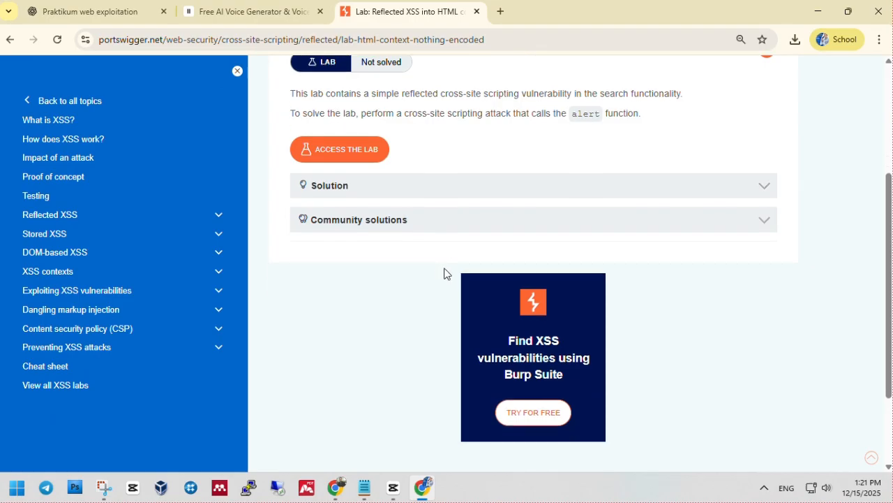
{"action": "scroll", "coordinate": [445, 273], "scroll_direction": "up", "scroll_amount": 1}
{"action": "scroll", "coordinate": [444, 273], "scroll_direction": "up", "scroll_amount": 1}
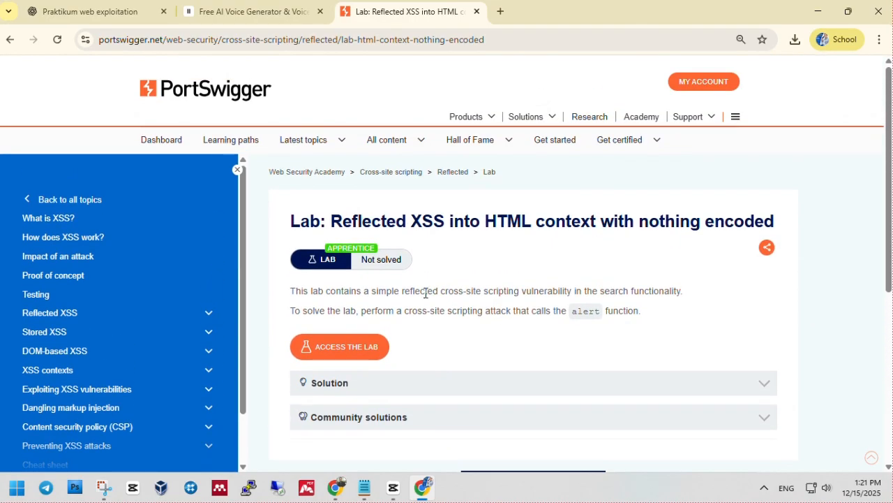
{"action": "left_click", "coordinate": [343, 359]}
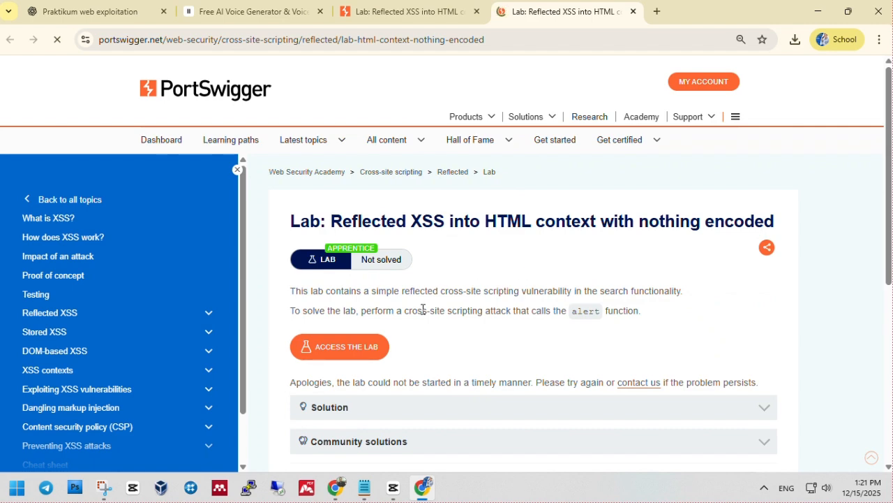
{"action": "scroll", "coordinate": [468, 302], "scroll_direction": "down", "scroll_amount": 1}
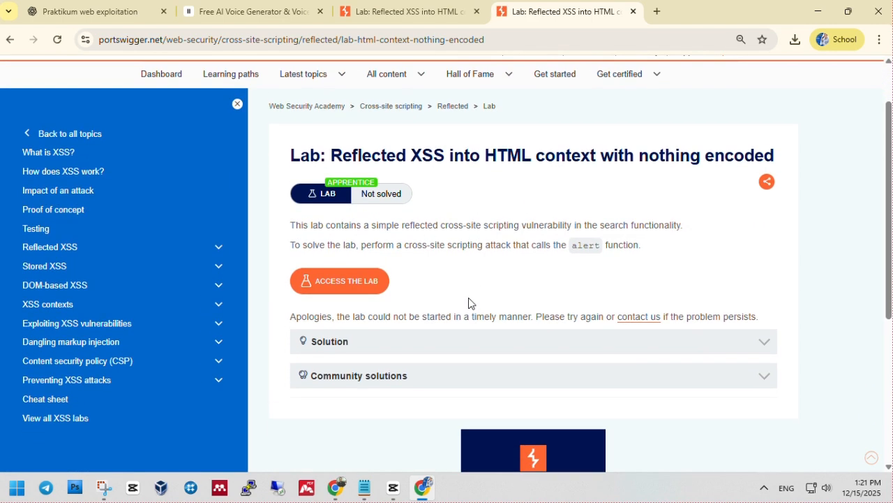
{"action": "scroll", "coordinate": [468, 302], "scroll_direction": "down", "scroll_amount": 3}
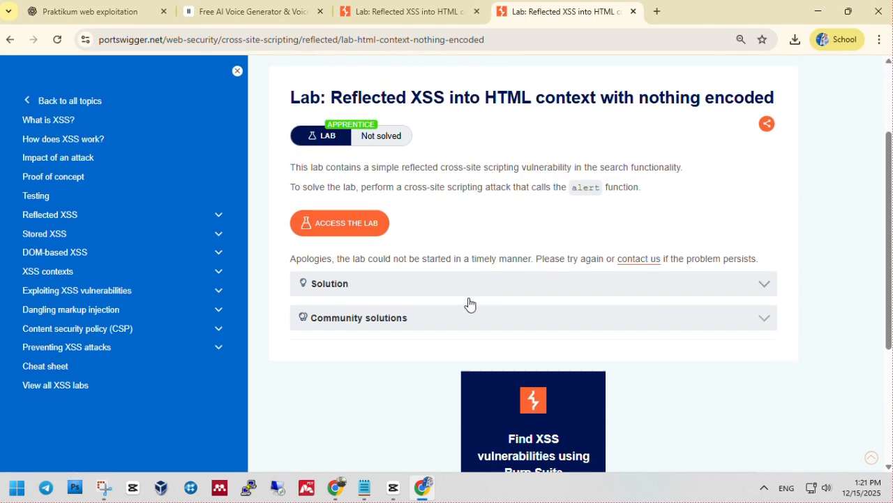
{"action": "scroll", "coordinate": [469, 302], "scroll_direction": "up", "scroll_amount": 2}
{"action": "scroll", "coordinate": [468, 301], "scroll_direction": "up", "scroll_amount": 1}
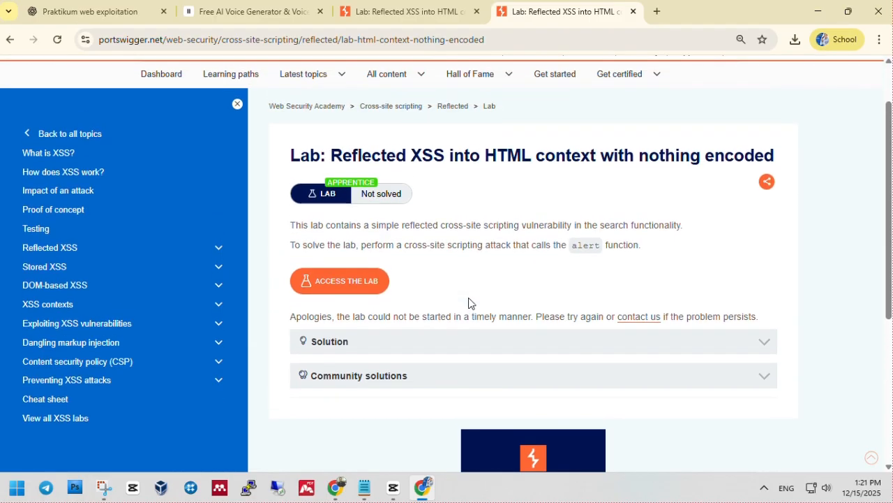
{"action": "scroll", "coordinate": [468, 302], "scroll_direction": "up", "scroll_amount": 1}
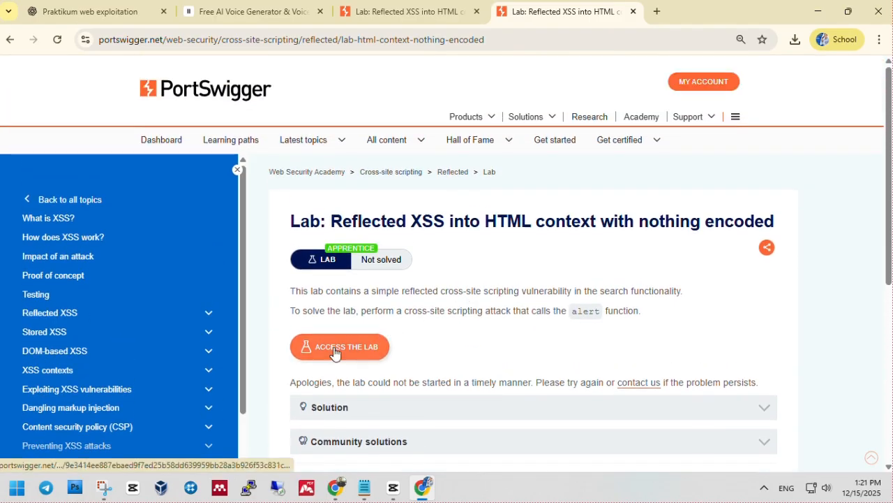